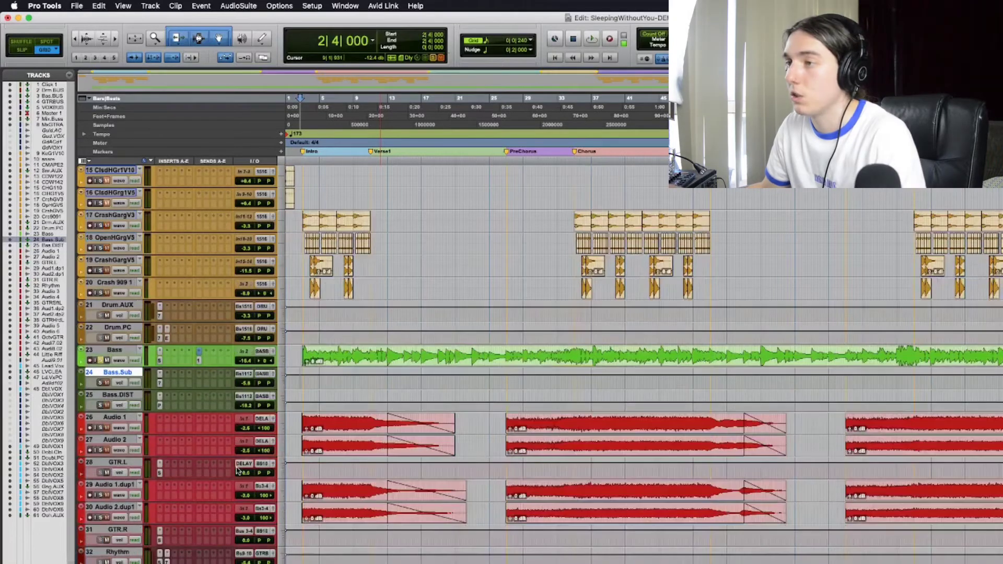
Step: Place the edit cursor at 2|4|000 on the Audio 1 guitar track, just before its first clip
scroll(317, 461, down, 5)
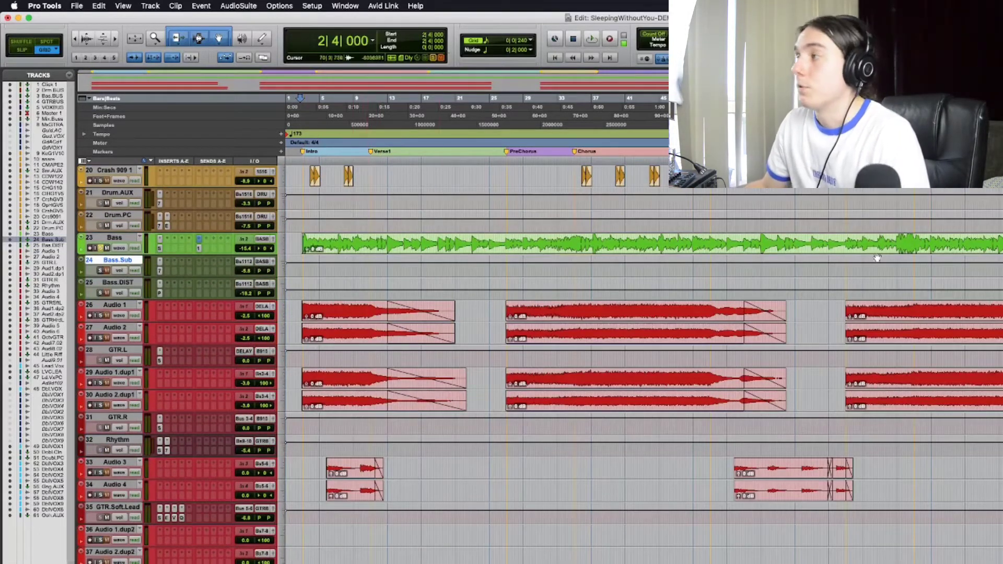
scroll(877, 258, right, 15)
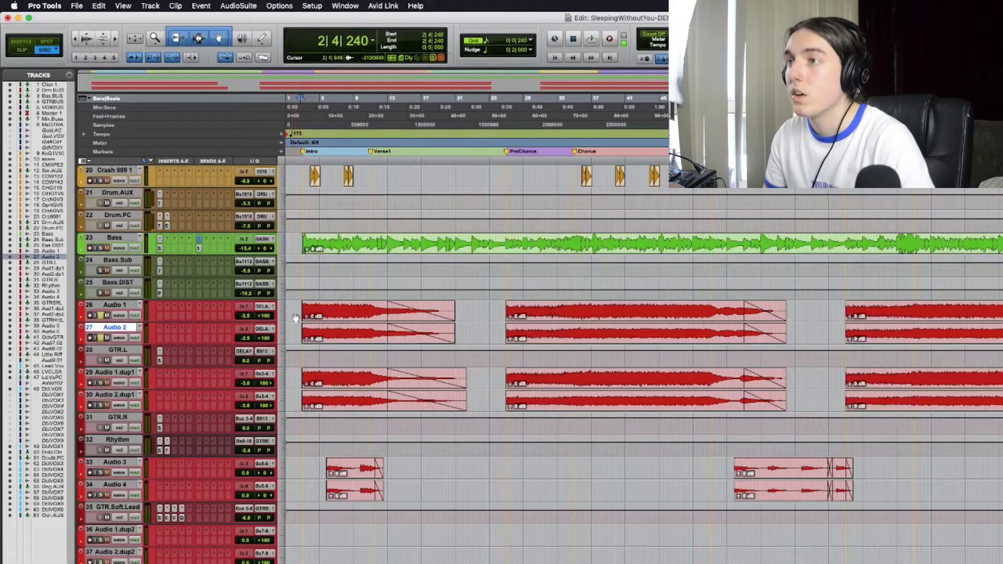
click(299, 307)
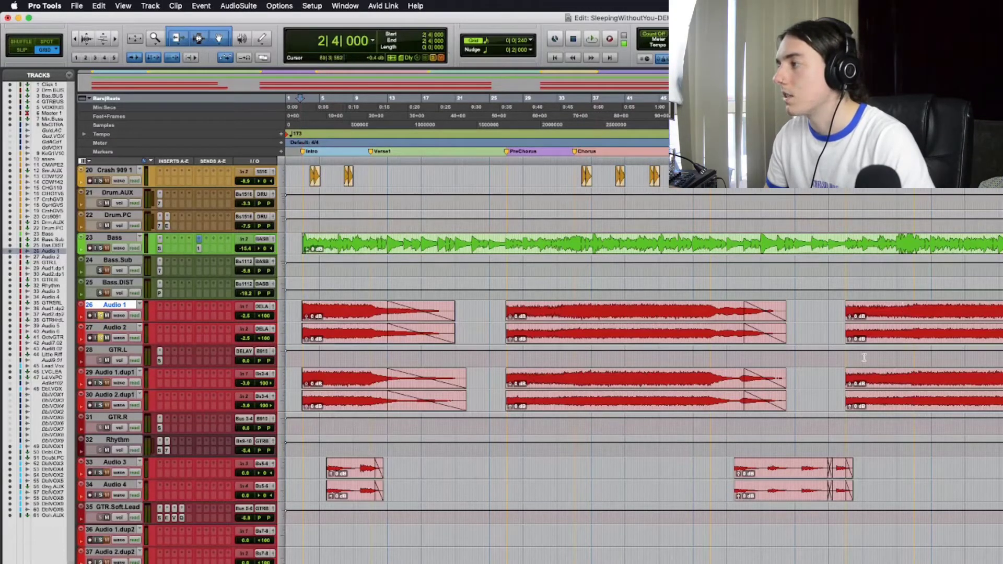
Step: Audition the soloed guitar tracks from just before the intro clips, and stop playback
scroll(859, 359, down, 3)
scroll(778, 372, up, 6)
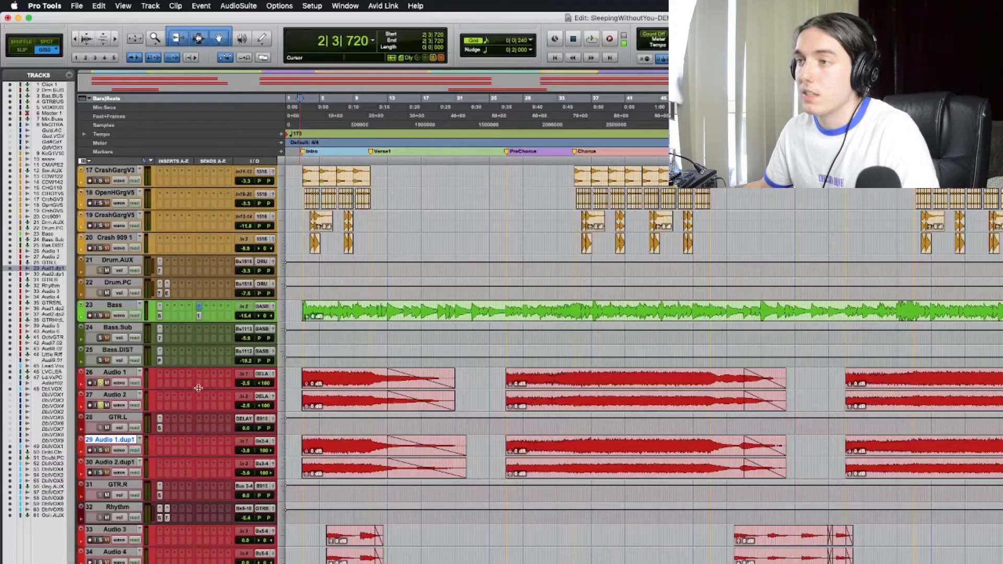
click(299, 372)
key(space)
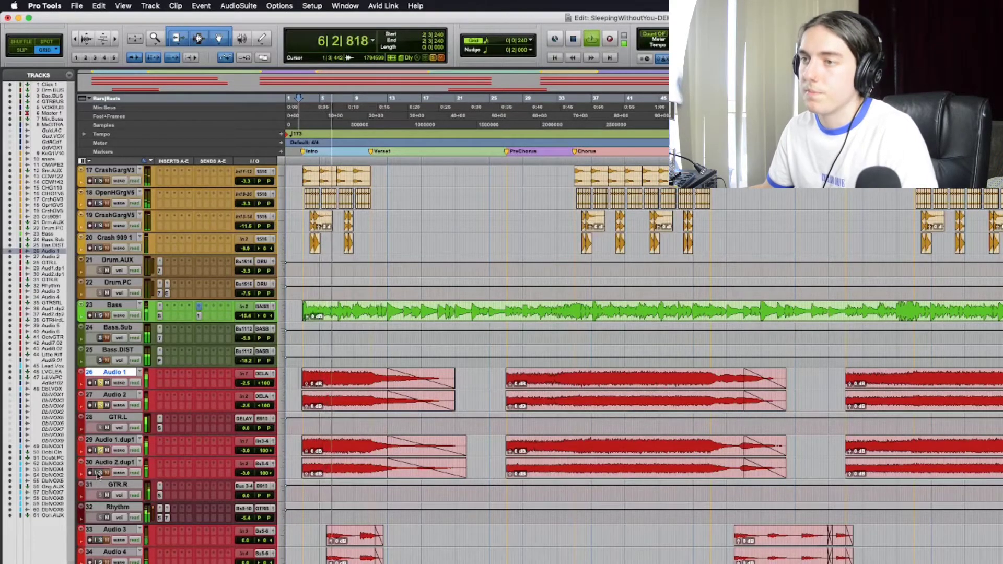
key(Return)
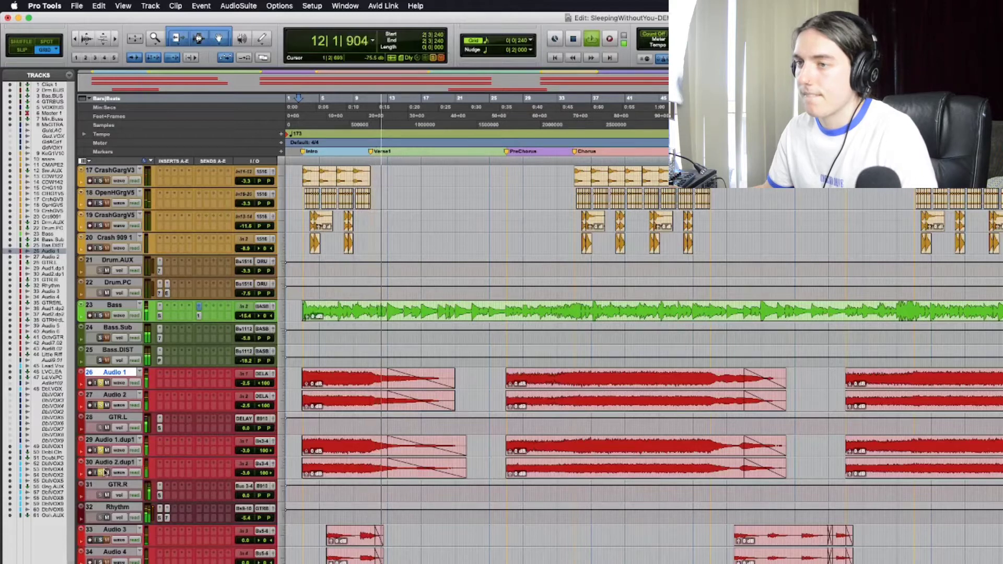
key(space)
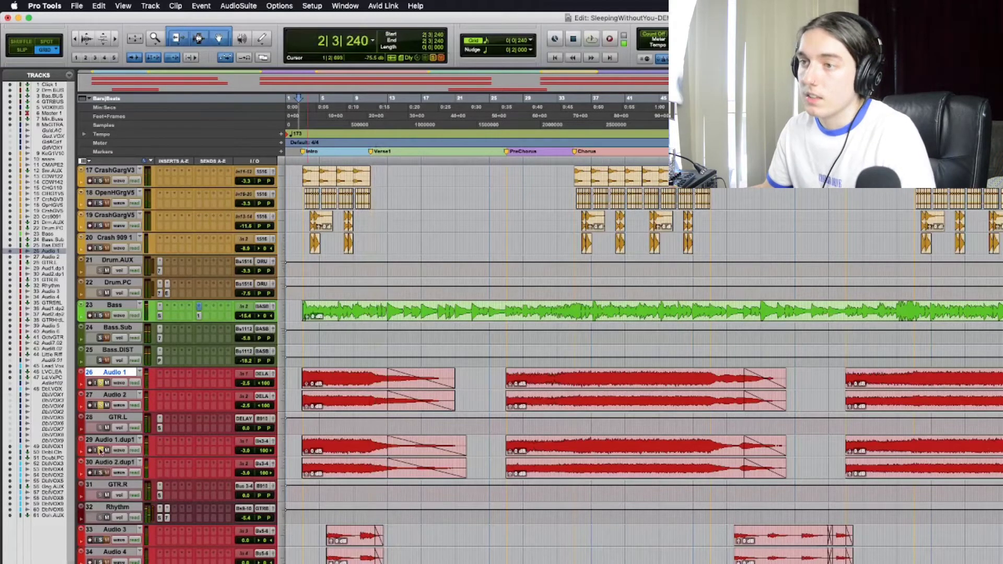
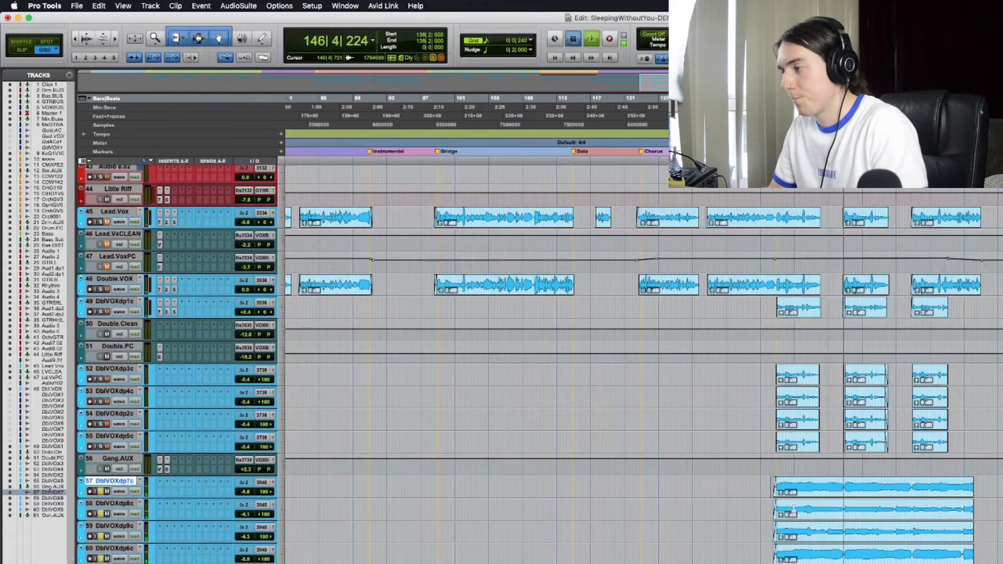
Step: Stop the soloed vocal playback and return to the session's first tracks at the start of the timeline
key(space)
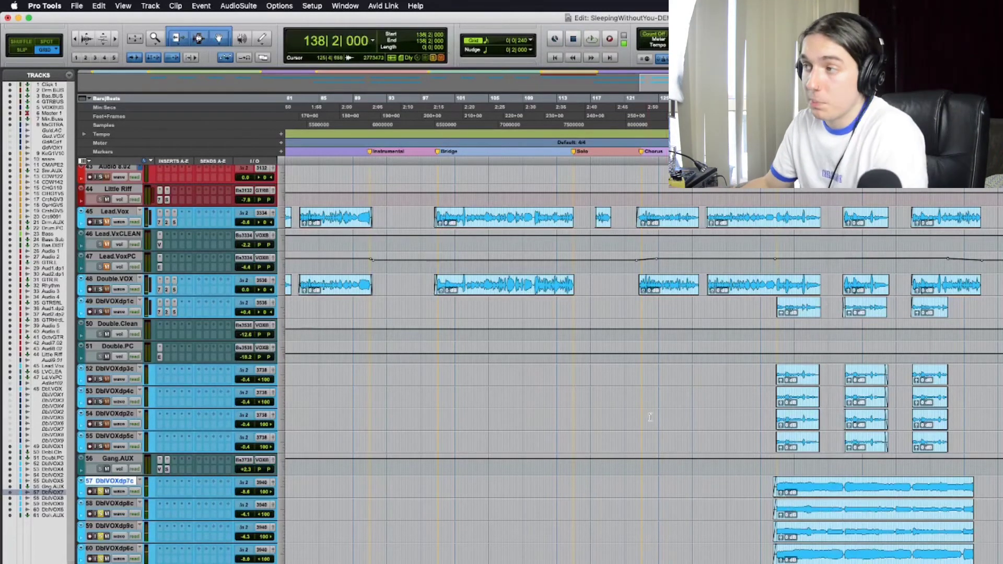
scroll(648, 417, up, 5)
scroll(647, 416, left, 10)
scroll(647, 416, left, 10)
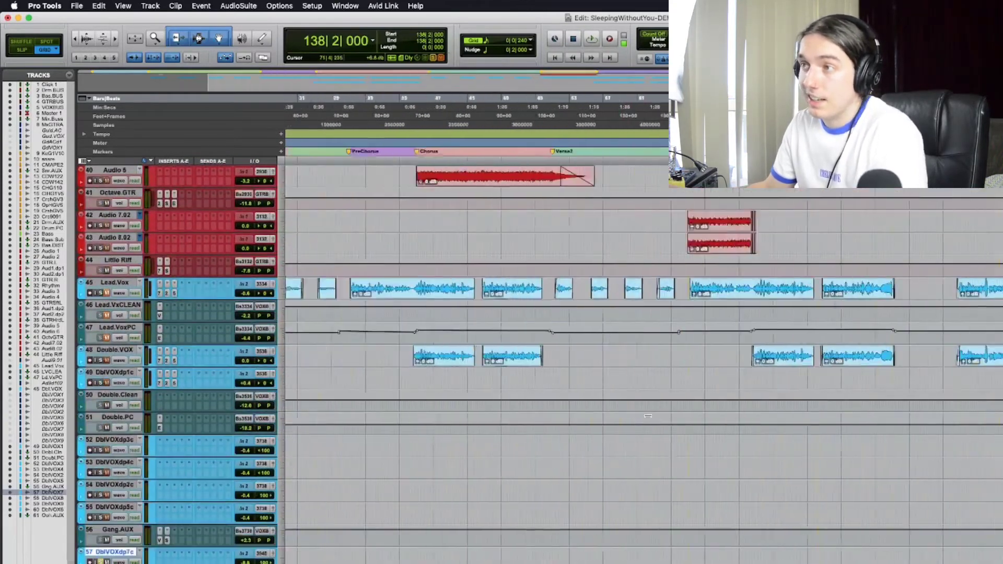
scroll(647, 416, up, 10)
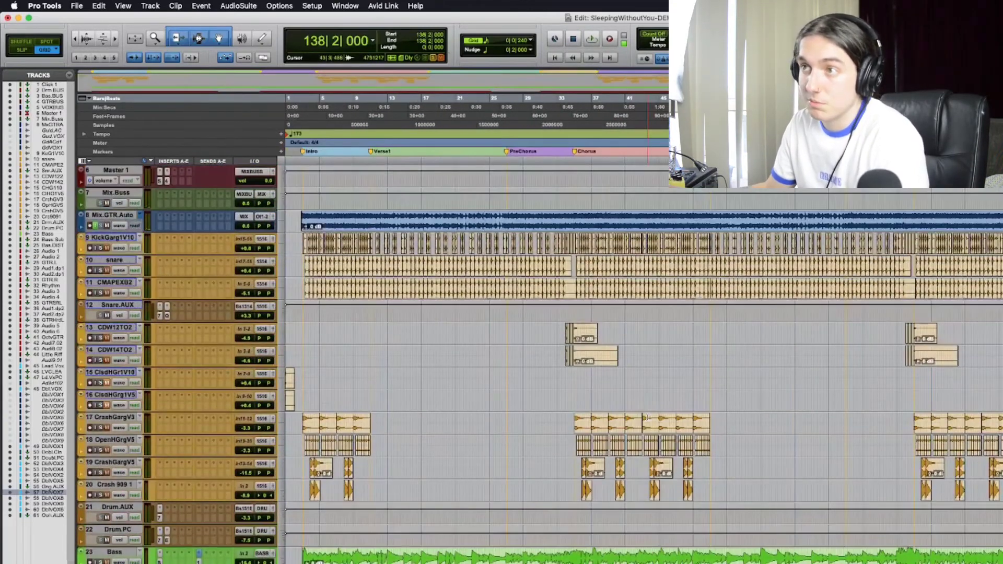
scroll(232, 366, up, 5)
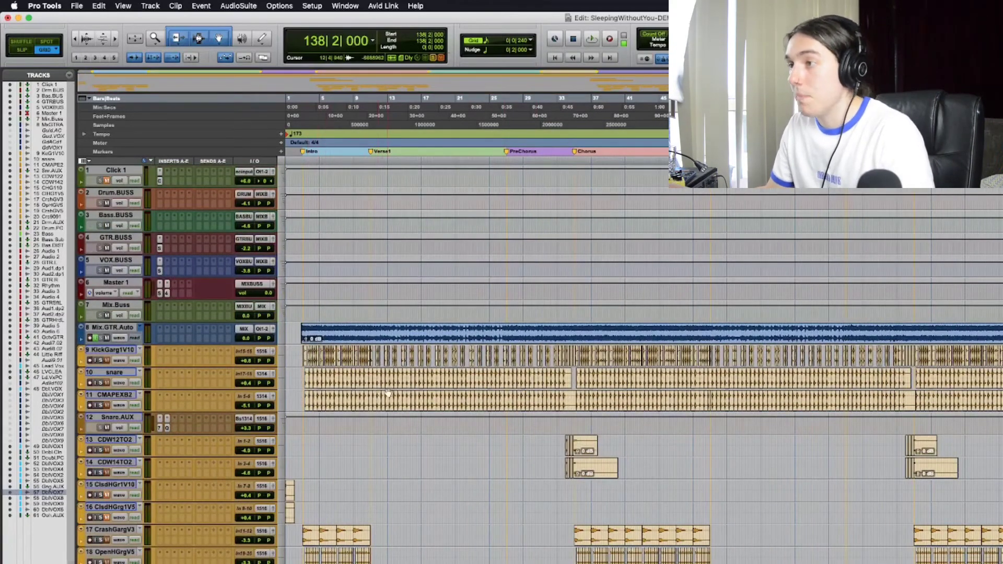
Step: Examine the track layout from the bus and drum tracks through bass and guitars to the lead and double vocals
scroll(388, 392, down, 5)
scroll(388, 392, up, 5)
scroll(183, 299, down, 9)
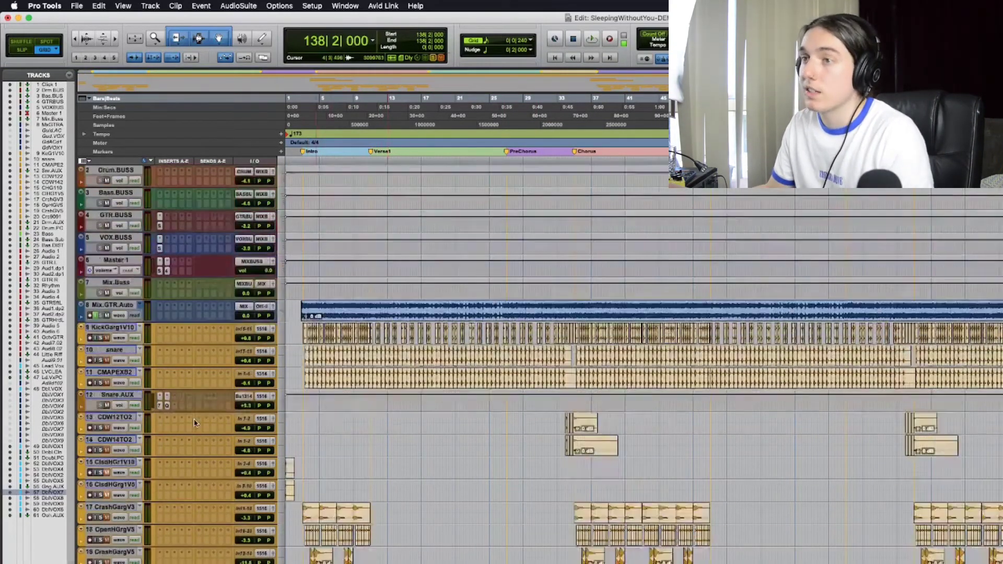
scroll(183, 299, up, 1)
scroll(183, 300, up, 8)
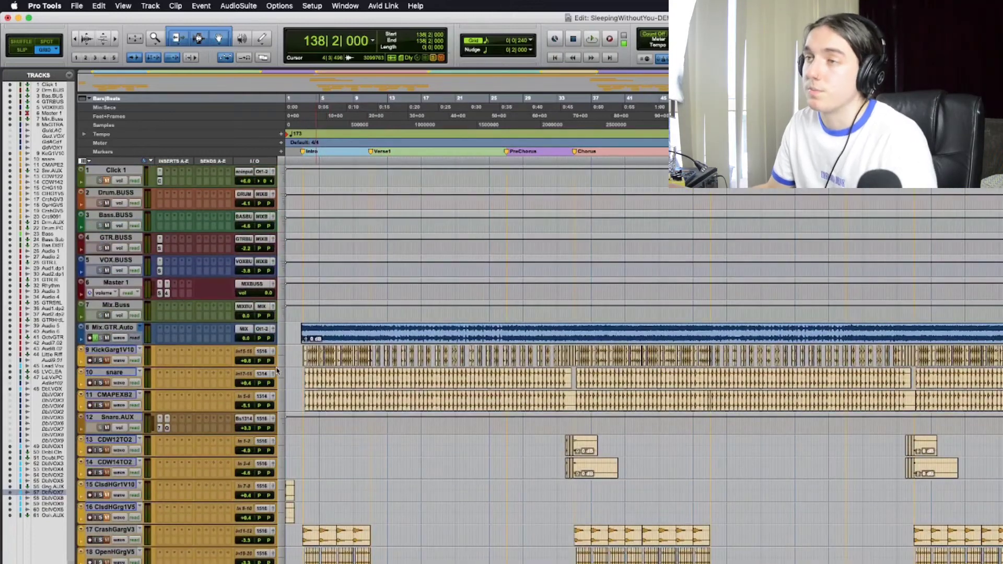
scroll(276, 366, down, 6)
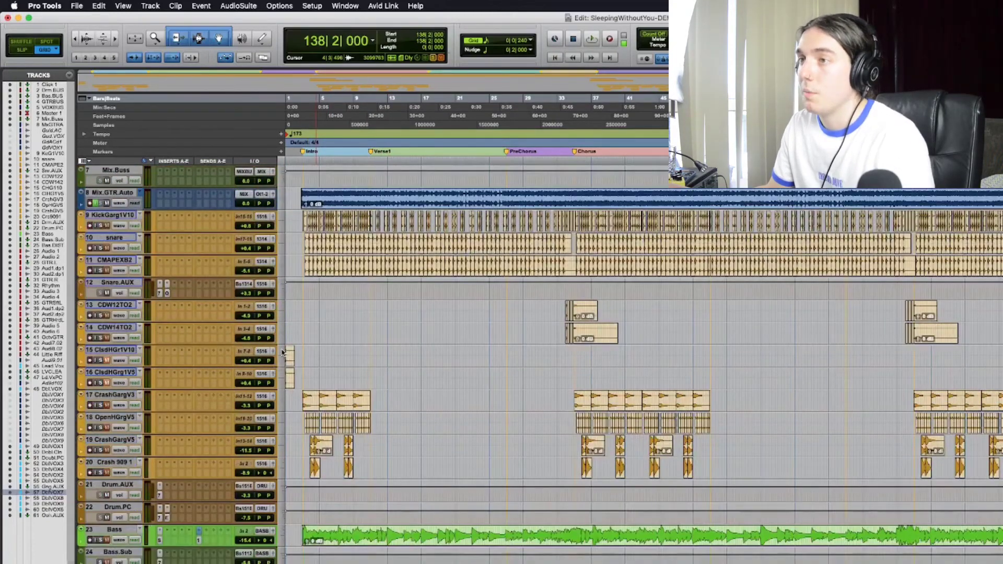
scroll(503, 405, down, 15)
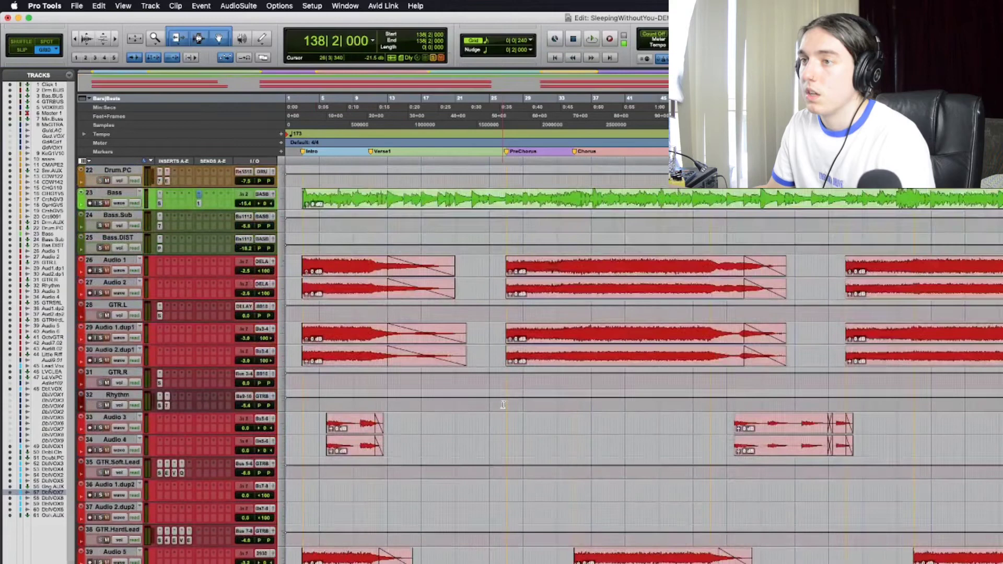
scroll(502, 405, down, 8)
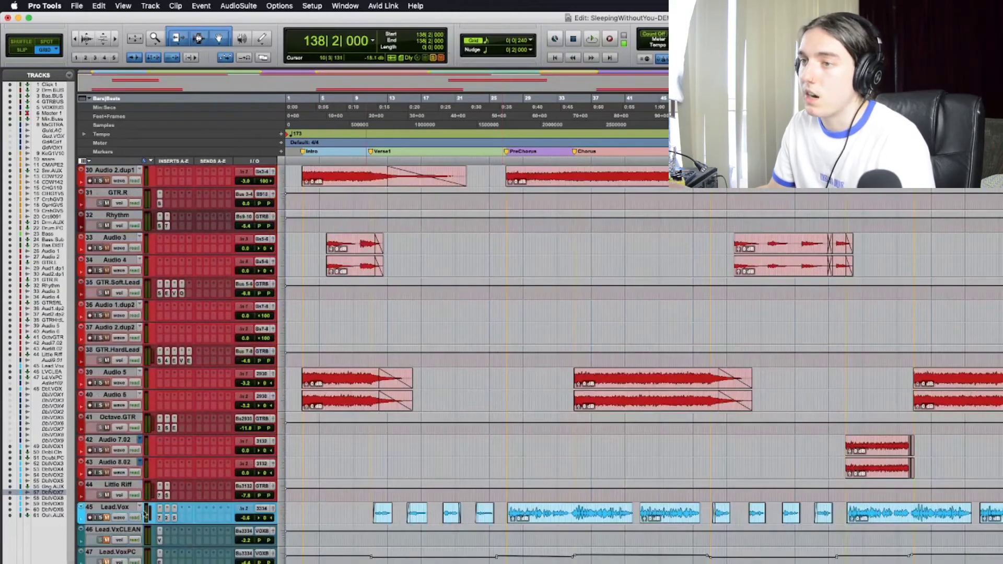
scroll(167, 517, down, 11)
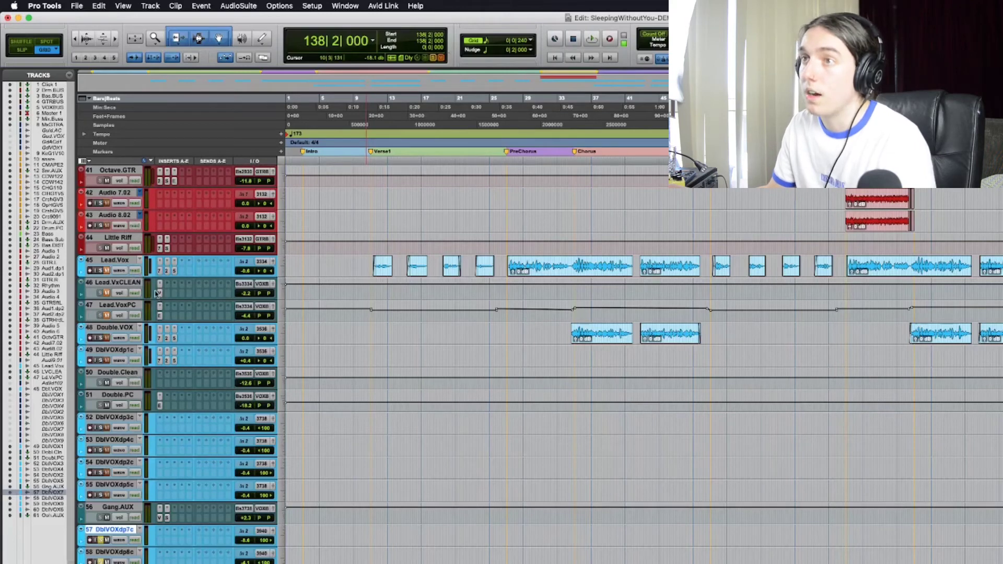
Step: Place the edit cursor at bar 27, the PreChorus start, on the CDW14TO2 track
scroll(213, 343, up, 20)
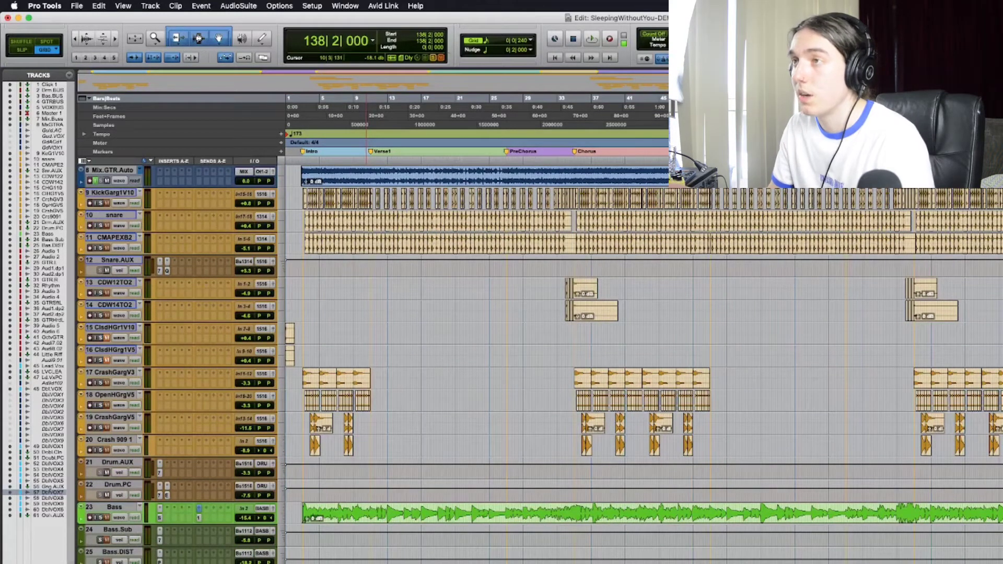
scroll(510, 397, up, 4)
click(506, 398)
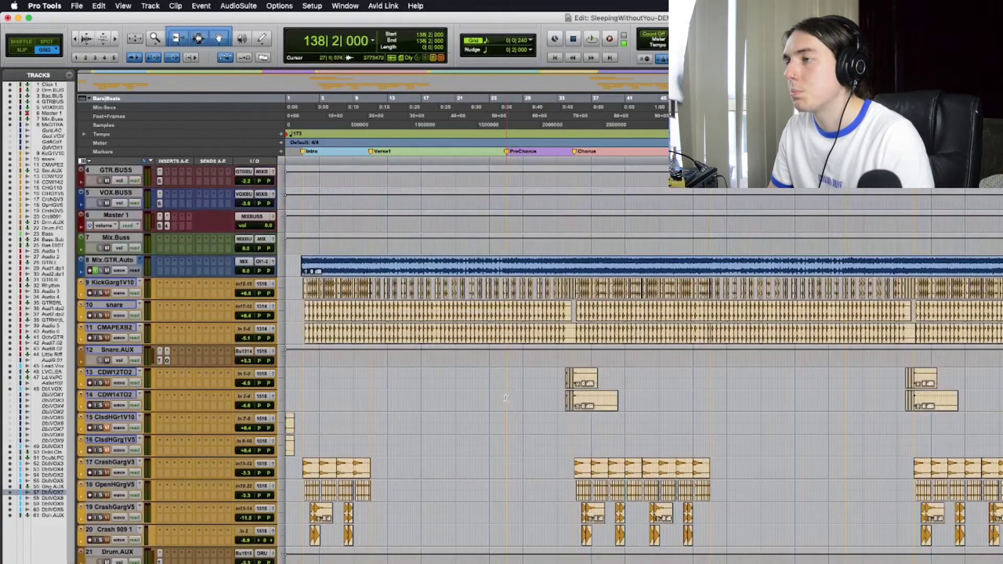
click(504, 398)
scroll(501, 398, up, 1)
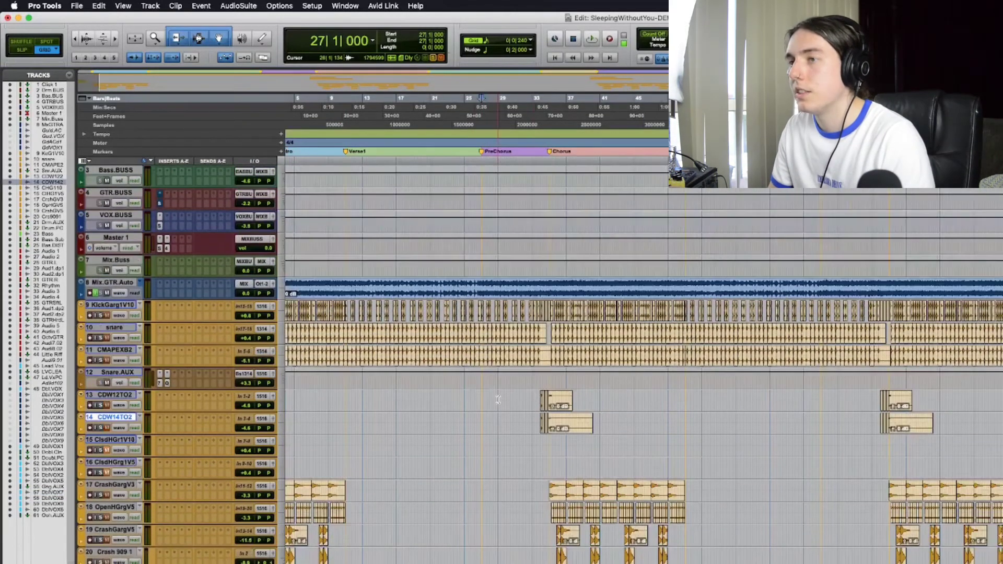
Step: Show the mixer and review the EQ3 1-Band and CLA-76 compressor settings on Snare.AUX, closing each plug-in
key(super+equal)
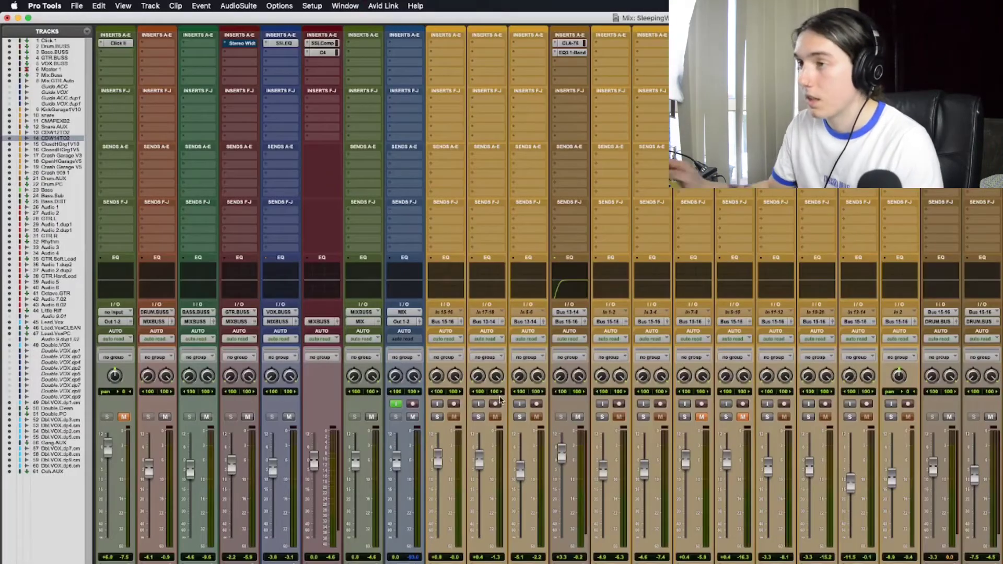
click(580, 53)
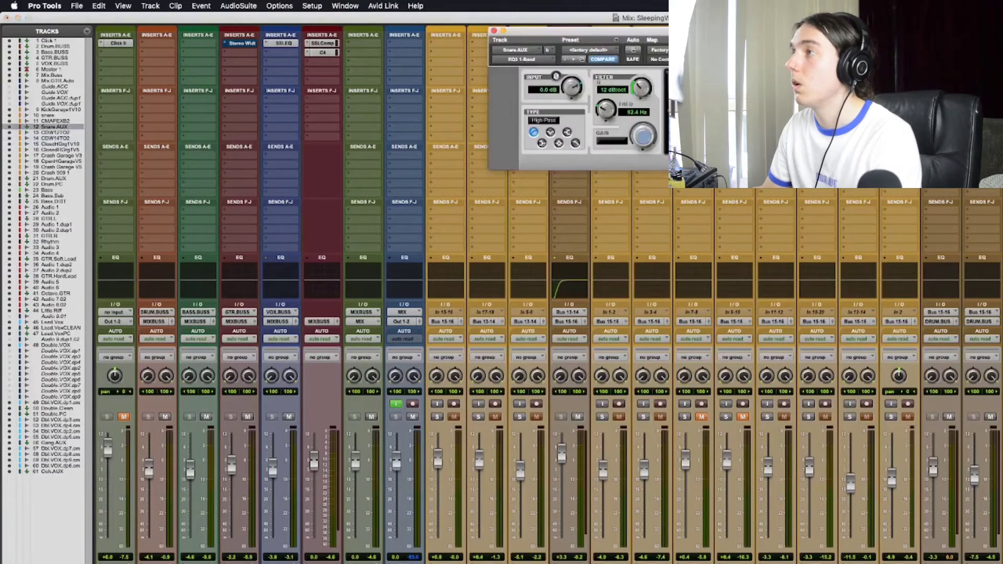
click(494, 31)
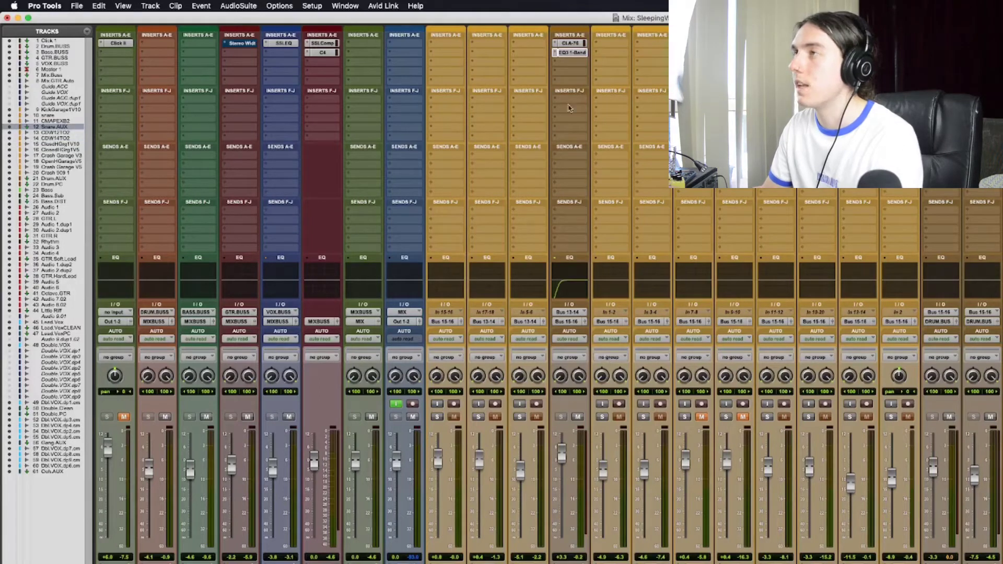
click(572, 43)
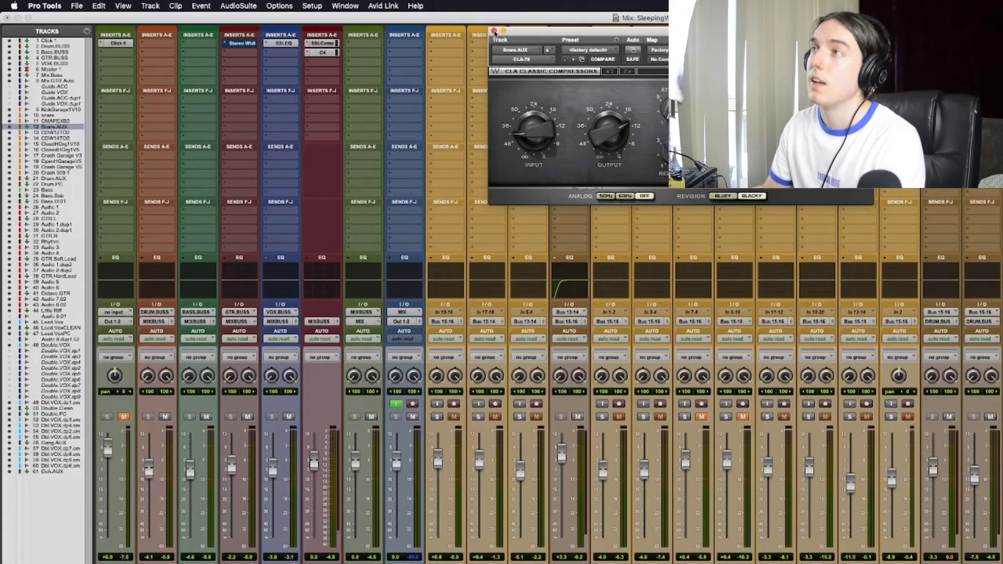
click(494, 31)
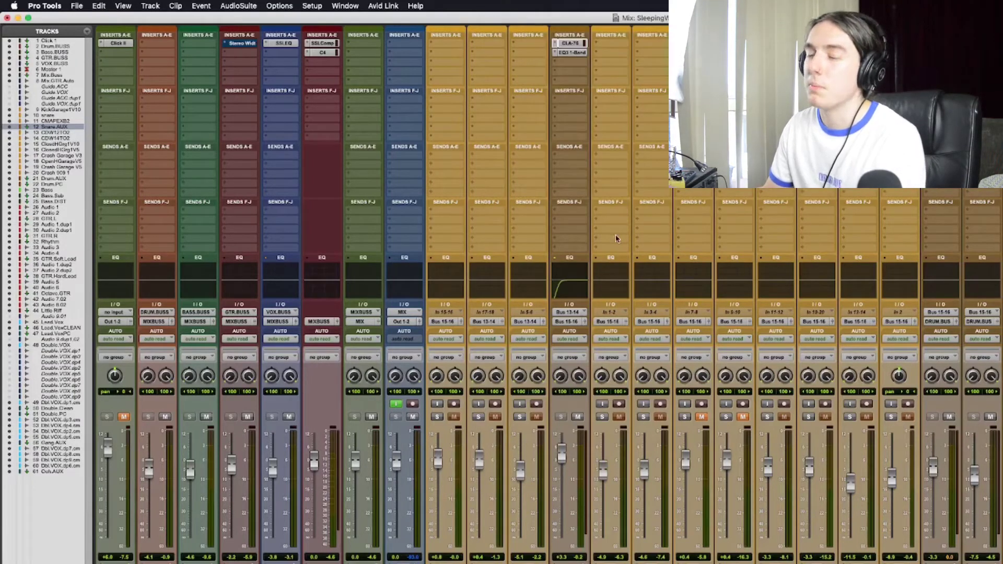
Step: Solo the snare and CMAPEXB2 tracks to audition the snare layers during playback, and clear both solos
drag(519, 416, 477, 418)
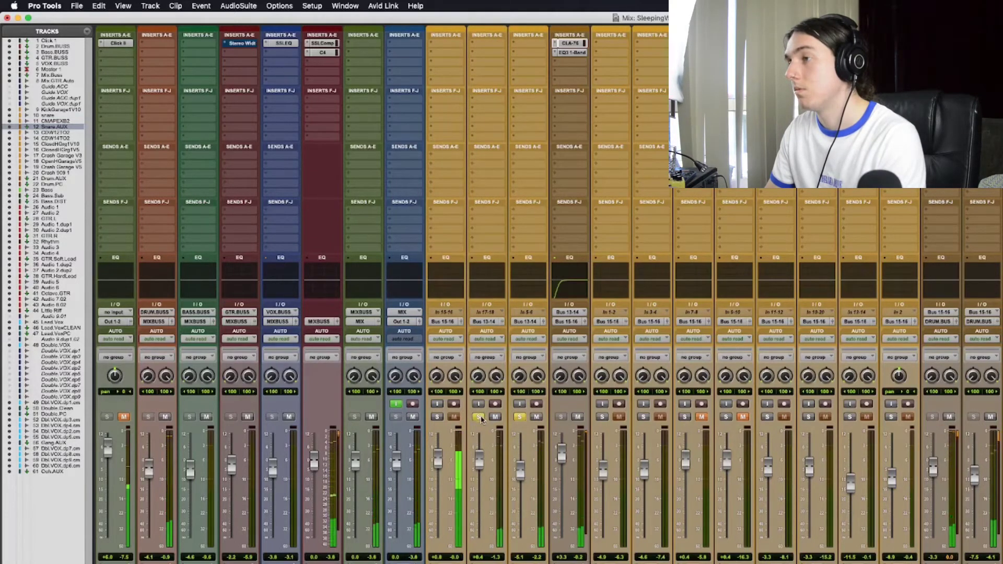
click(479, 417)
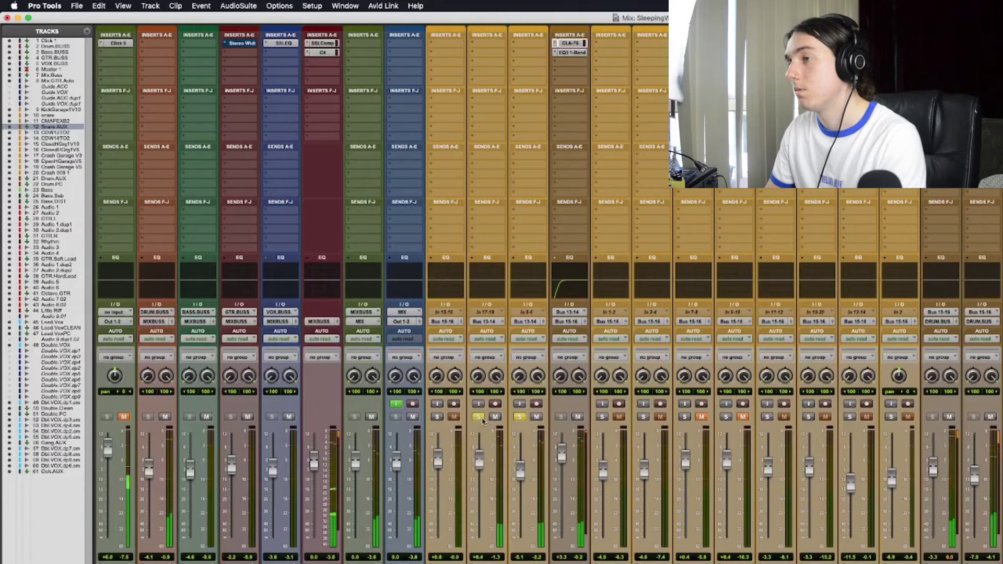
click(523, 417)
Step: Review the SSLEQ settings on the Bass track and close the plug-in
scroll(523, 416, right, 6)
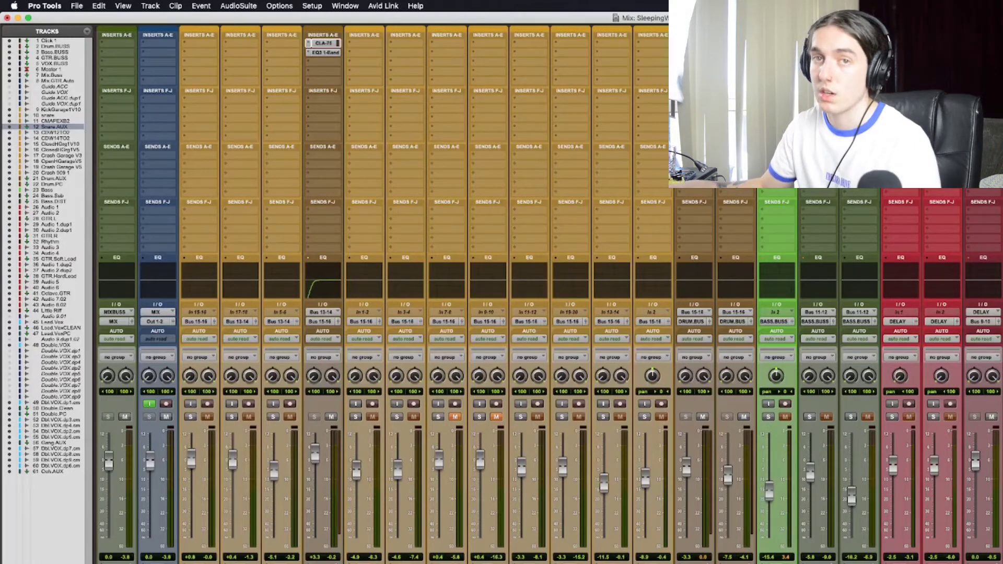
scroll(548, 294, right, 5)
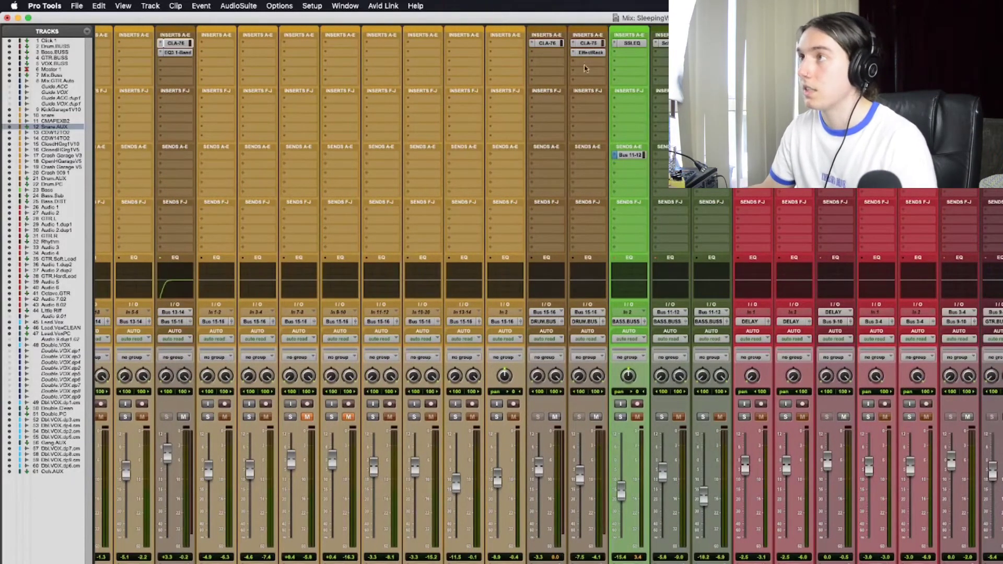
click(628, 44)
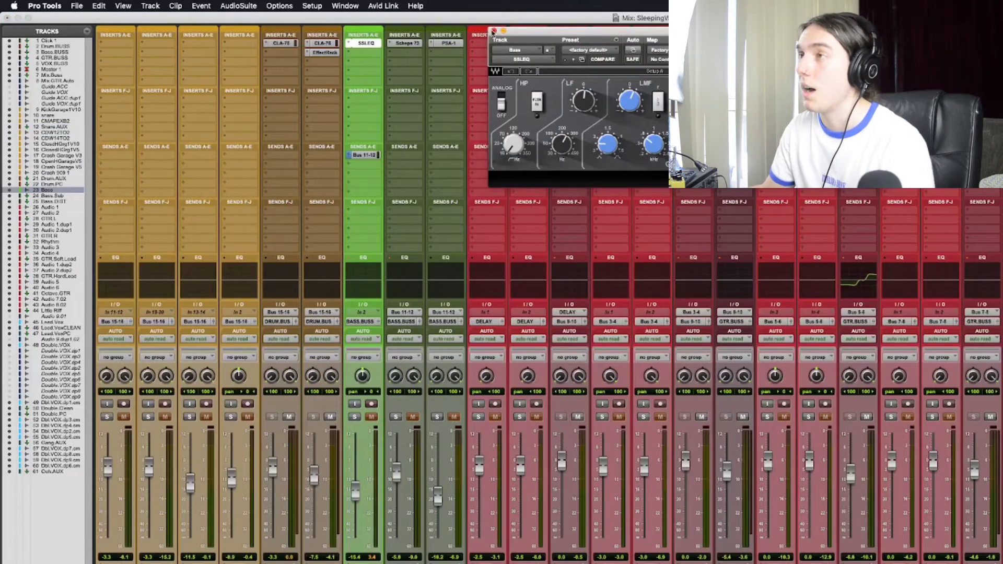
click(494, 31)
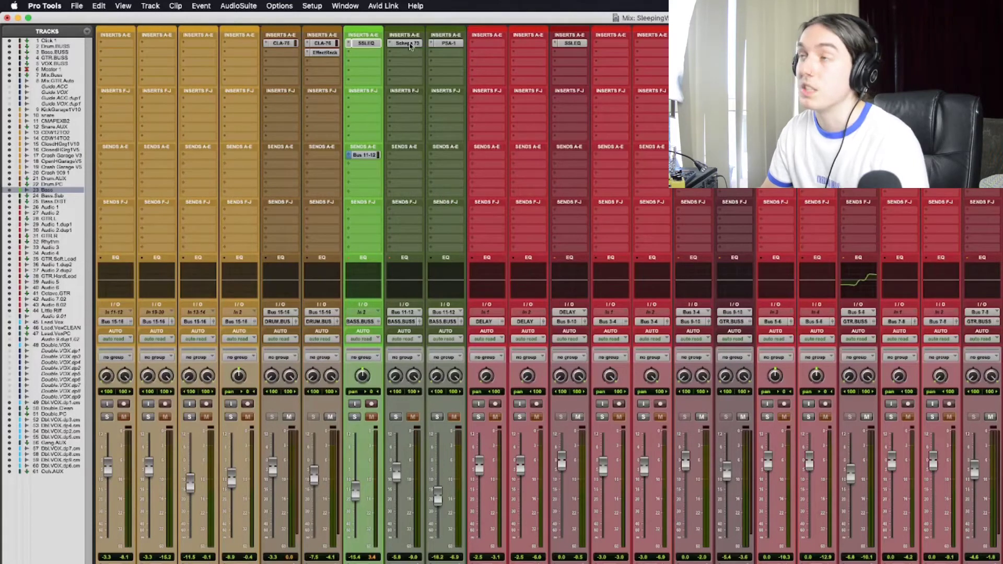
Step: Review the Scheps 73 on Bass.Sub and the PSA-1 on Bass.DIST
click(409, 44)
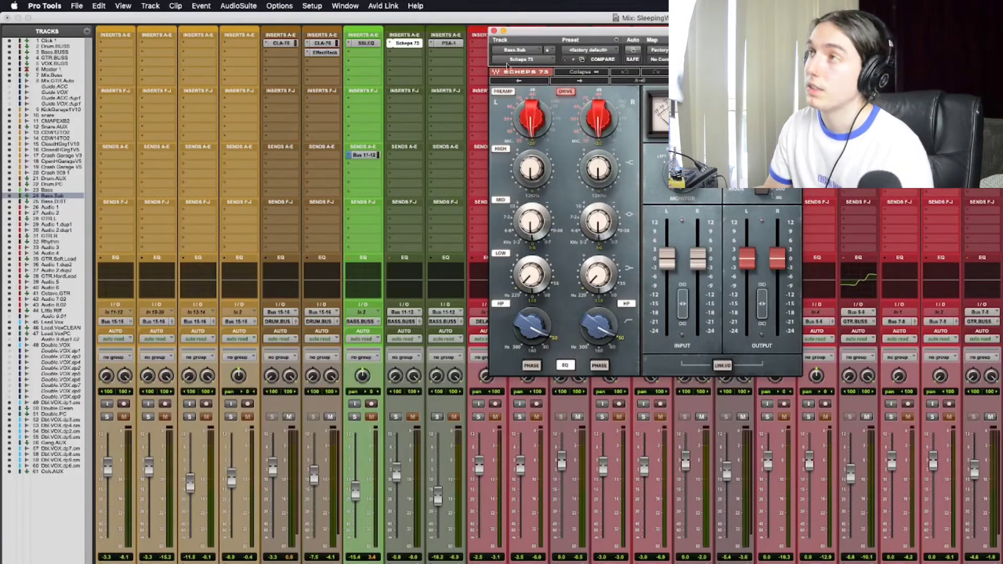
key(super+w)
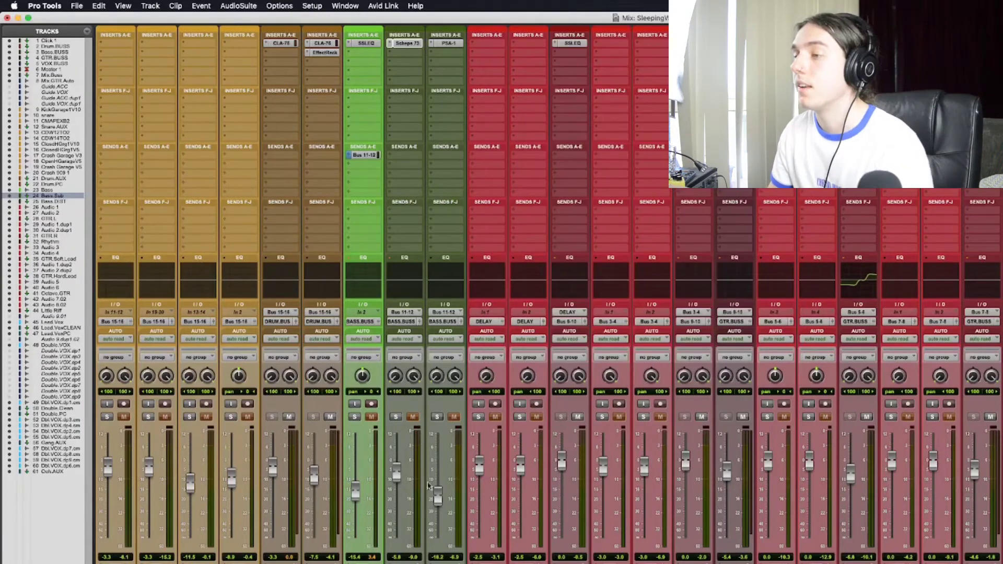
click(448, 43)
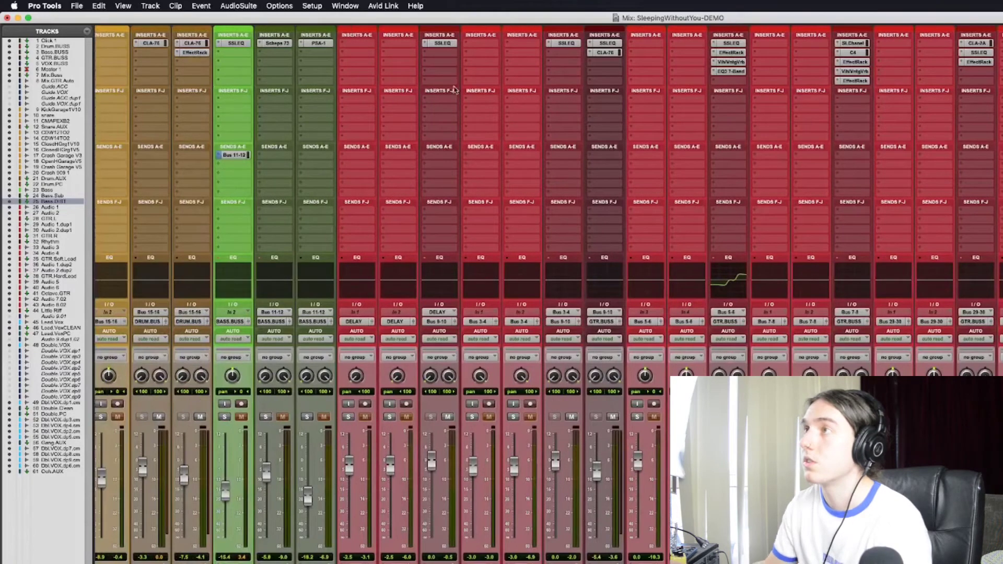
Step: Compare the SSLEQ settings on GTR.L and GTR.R with both plug-in windows side by side, and close them
click(442, 43)
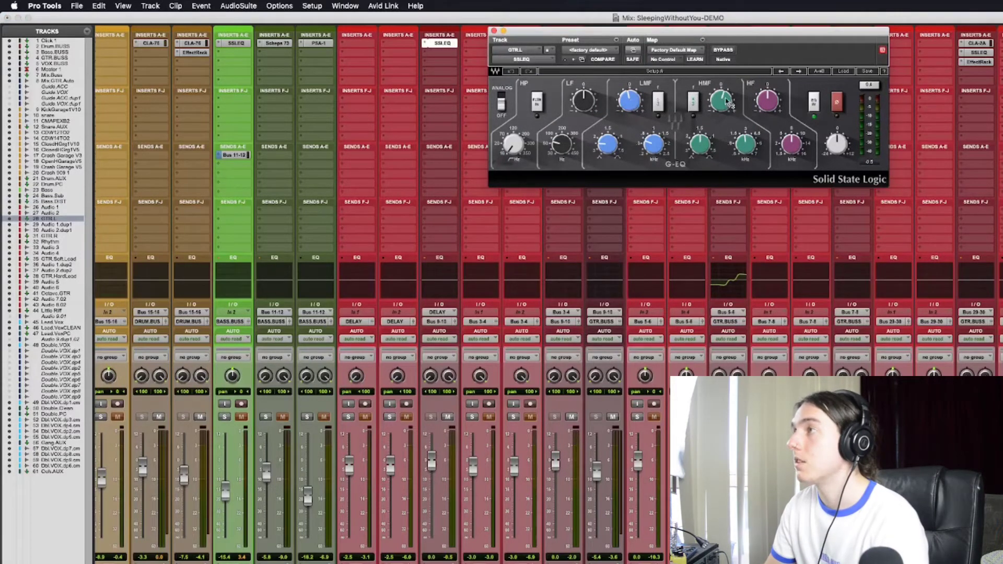
drag(535, 30, 665, 32)
click(574, 44)
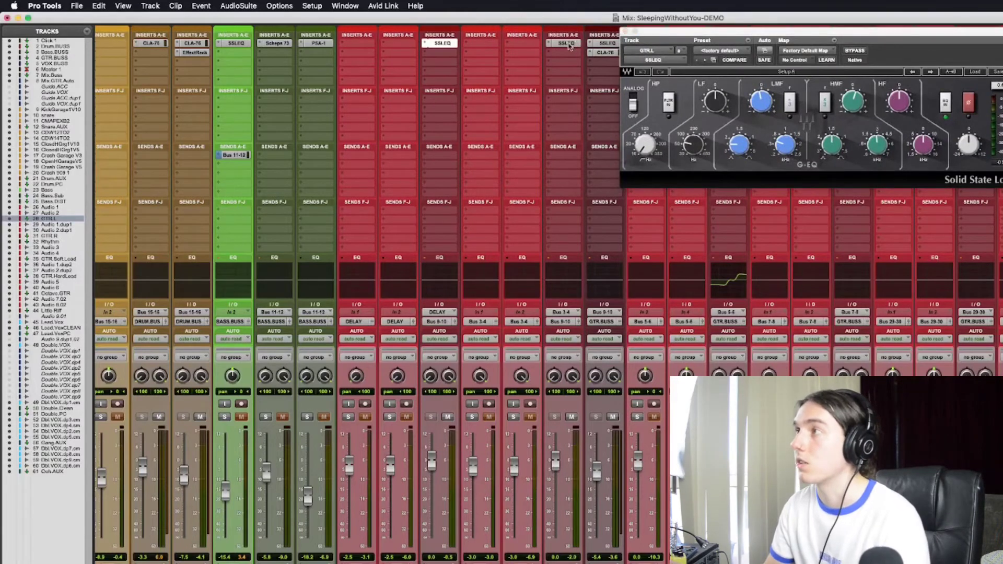
drag(292, 21, 500, 28)
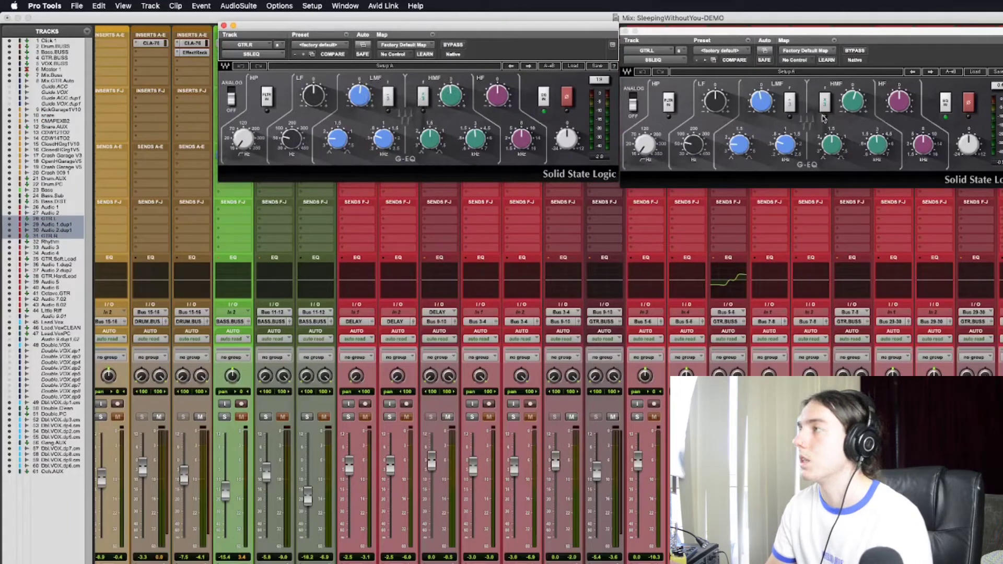
alt+click(624, 33)
Step: Review the SSLEQ and CLA-76 settings on the Rhythm track, closing each plug-in
click(608, 44)
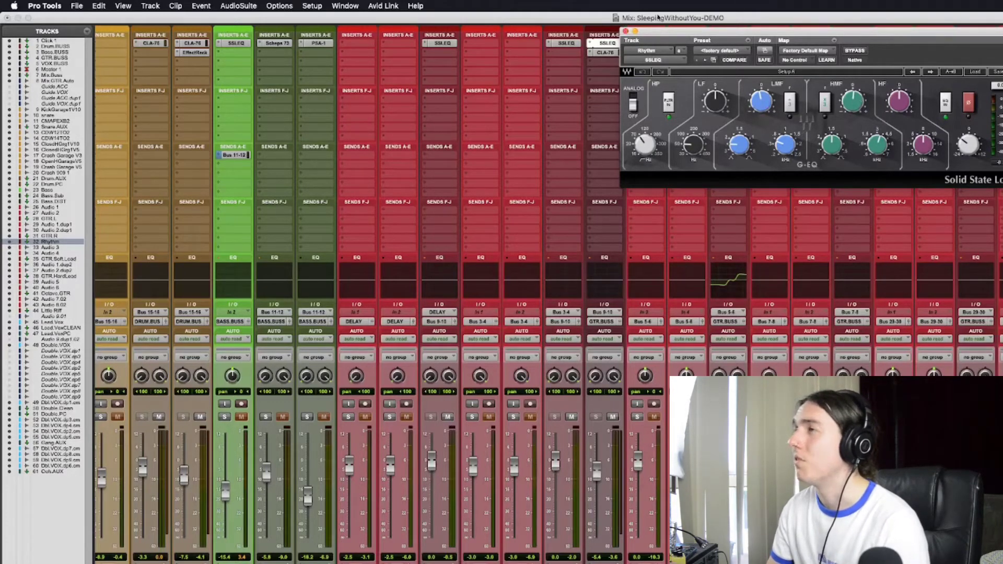
click(625, 32)
click(607, 53)
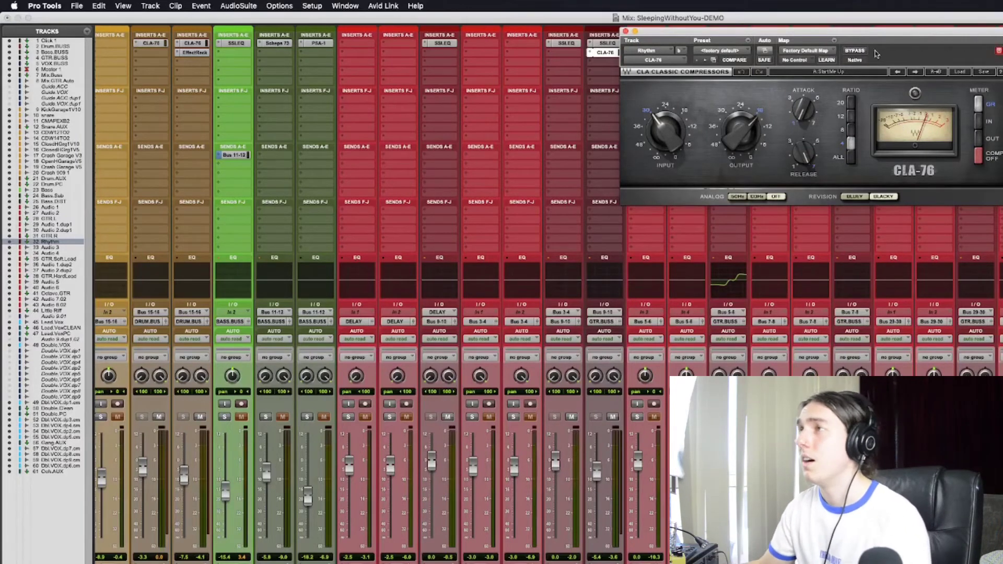
click(625, 31)
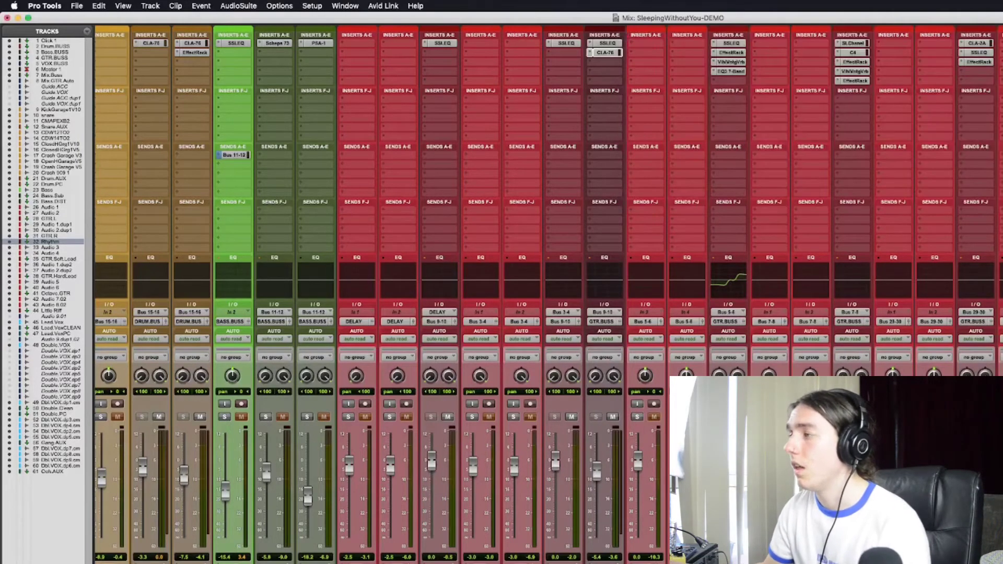
Step: Review the EffectRack, ValhallaVintageVerb, SSLEQ and EQ3 7-Band settings on GTR.Soft.Lead, and close the plug-in window
click(732, 53)
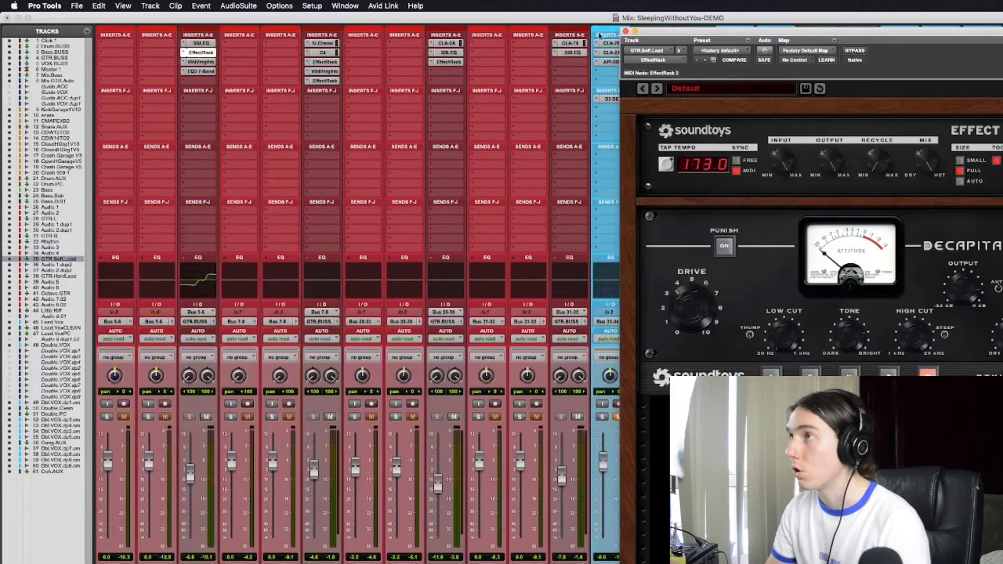
click(199, 62)
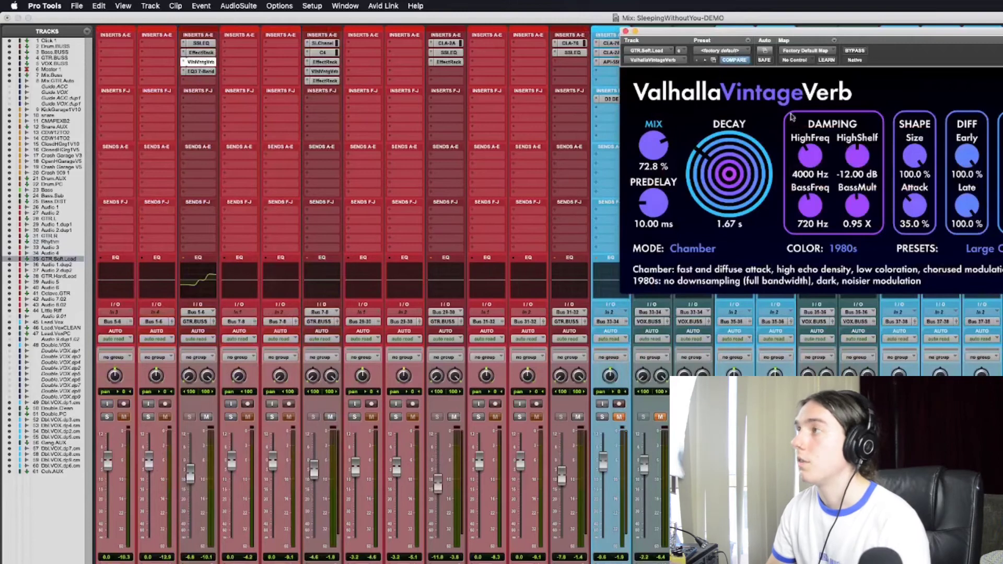
click(203, 43)
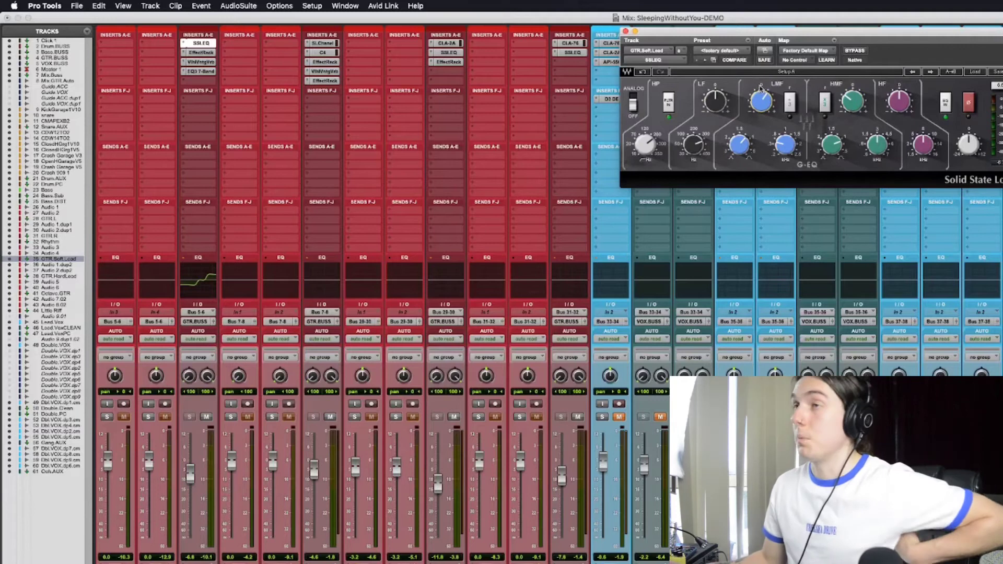
click(208, 71)
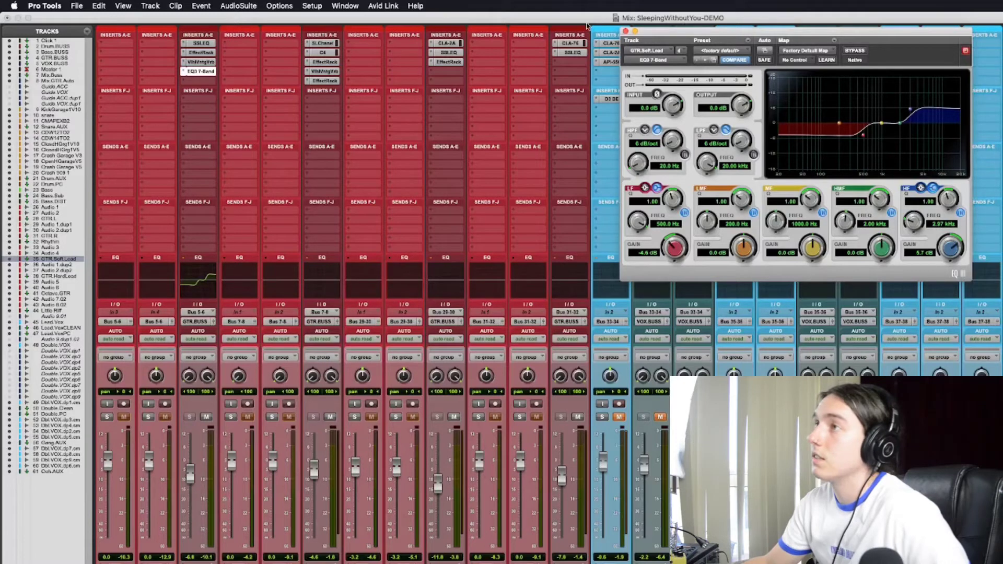
click(625, 31)
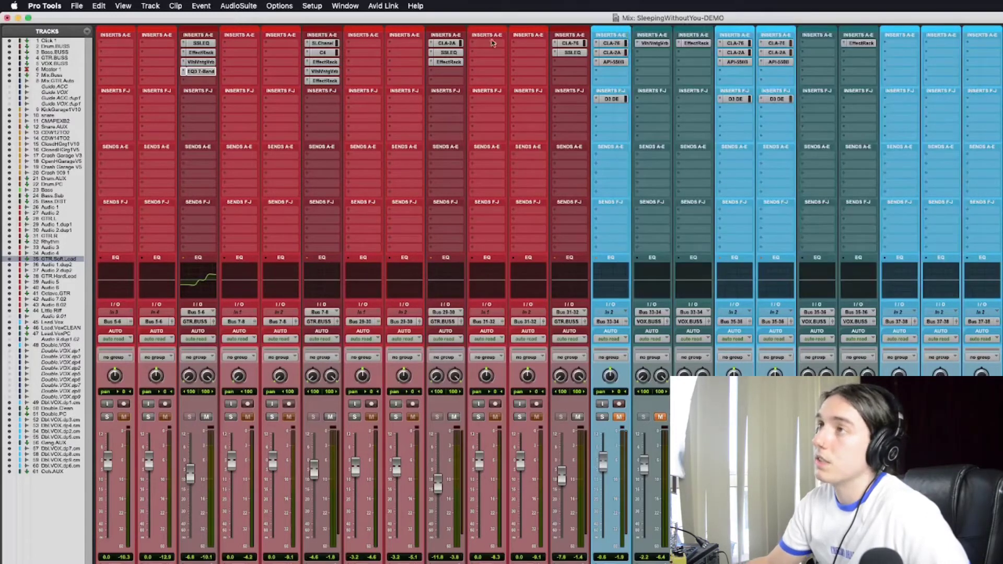
Step: Review the CLA-2A, SSLEQ and EffectRack settings on Octave.GTR, and close the plug-in window
click(453, 43)
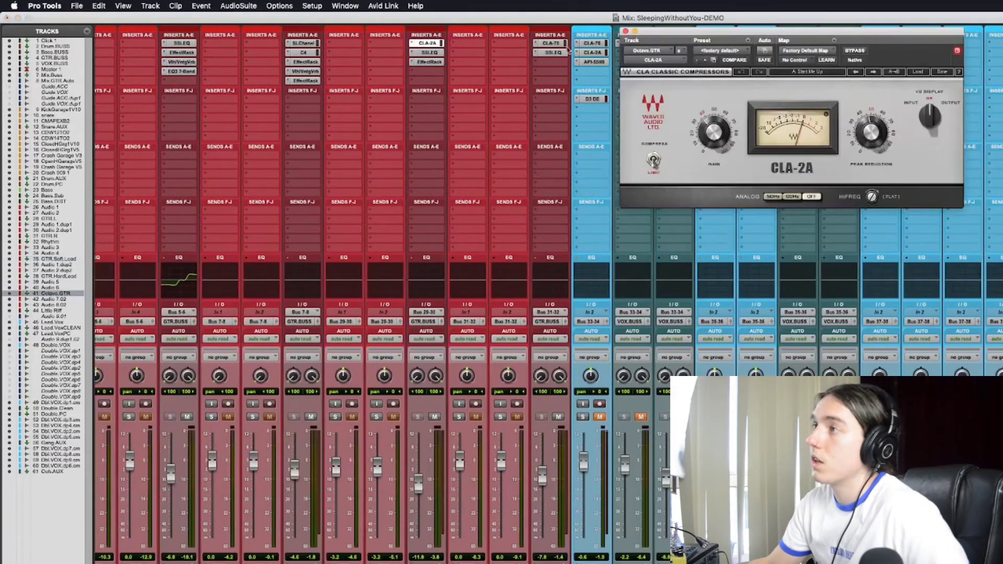
click(430, 53)
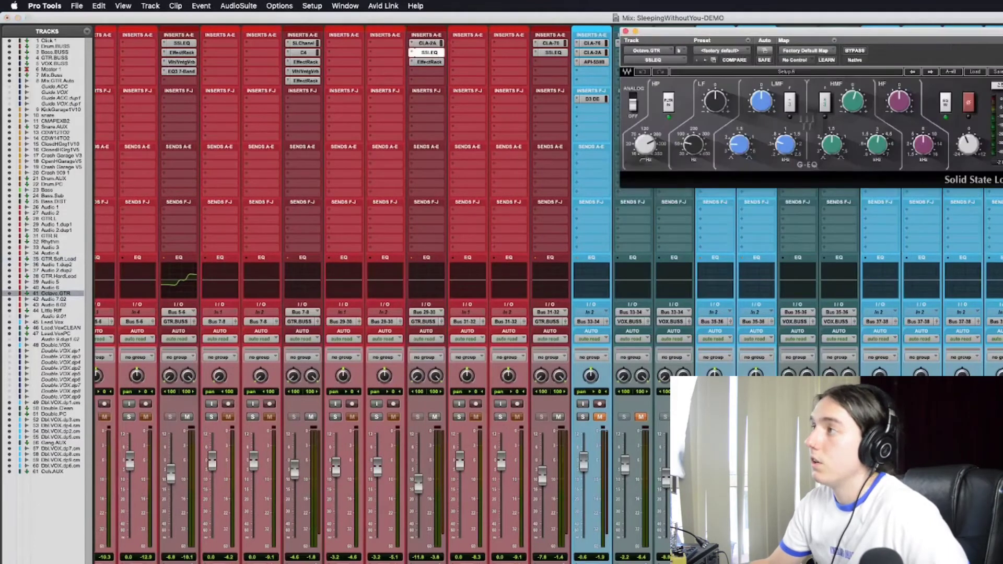
click(438, 63)
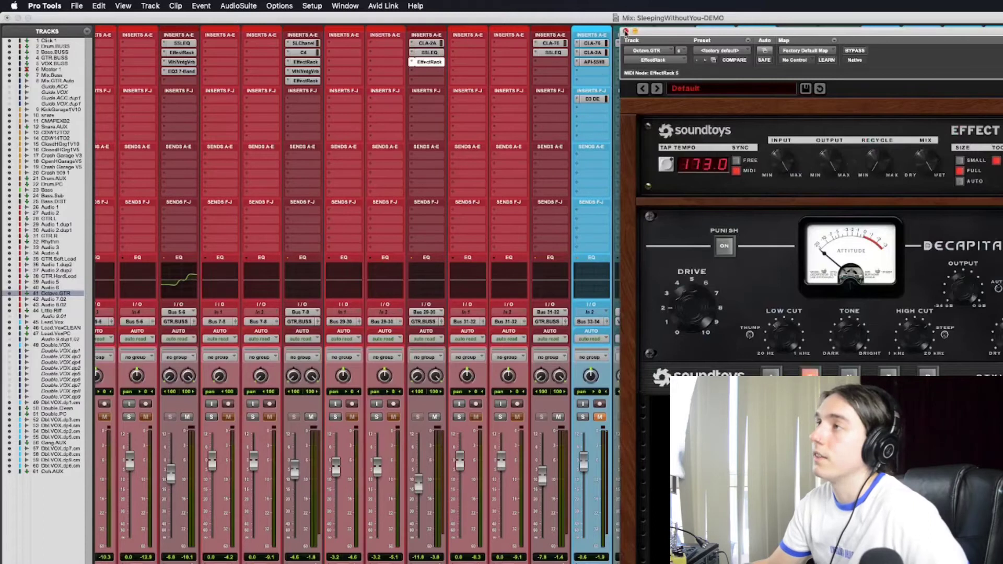
click(625, 32)
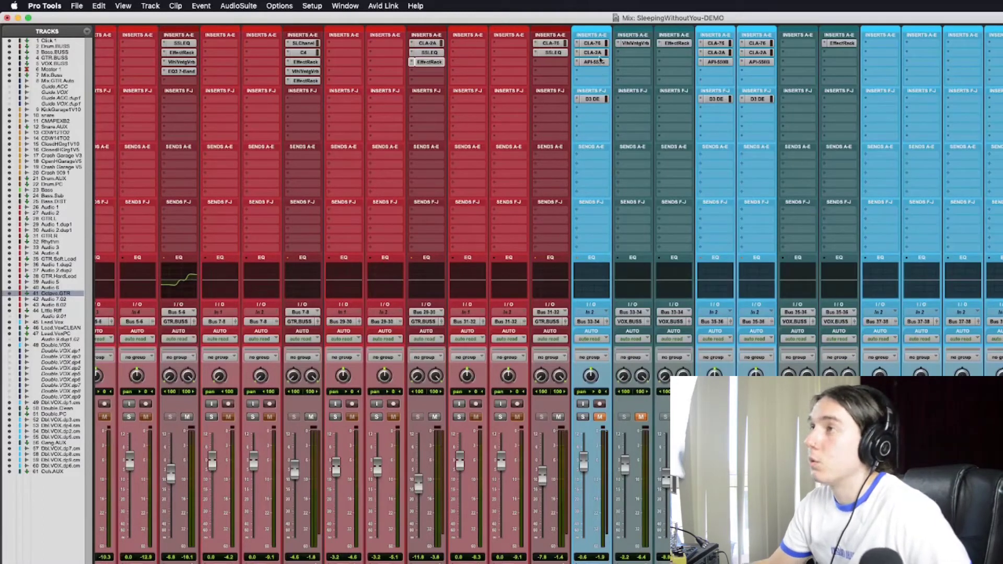
Step: Review the CLA-76 and SSLEQ settings on the Little Riff track, closing each plug-in
click(548, 44)
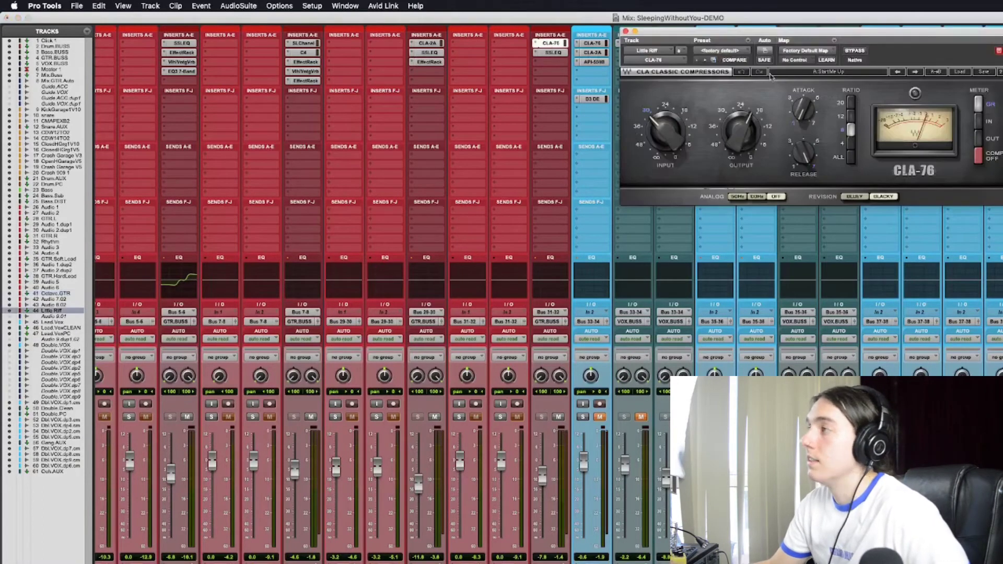
click(625, 32)
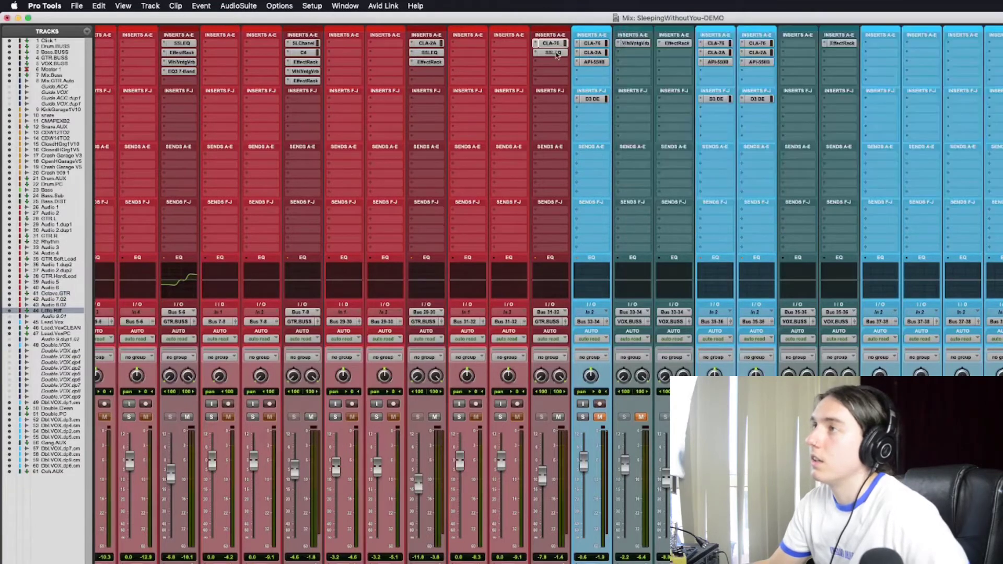
click(562, 53)
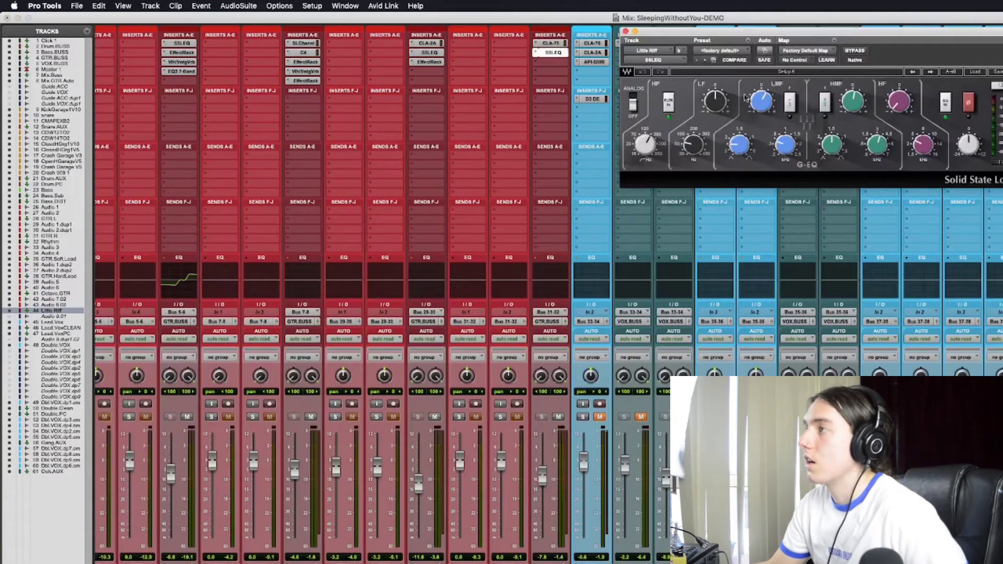
click(625, 32)
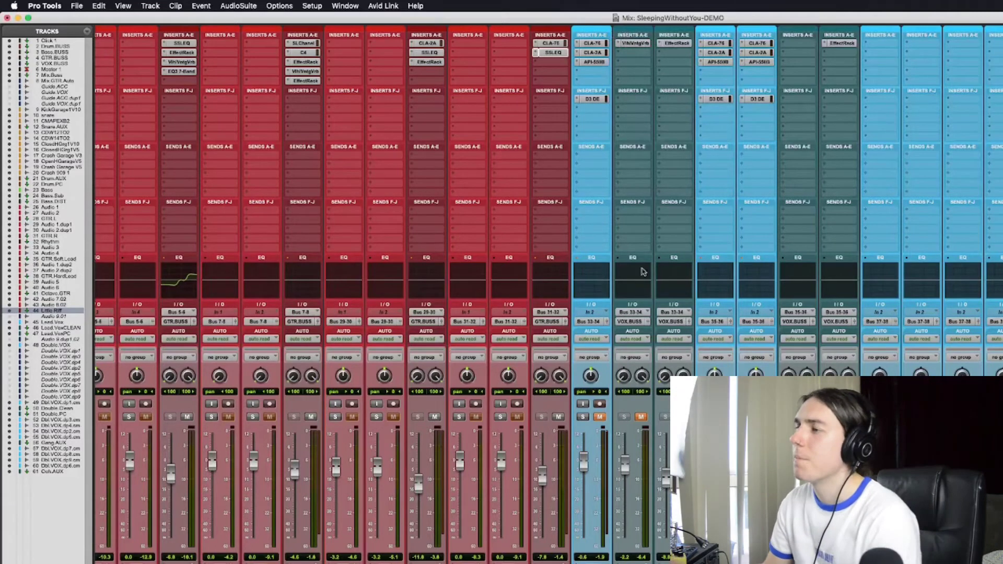
scroll(503, 459, left, 3)
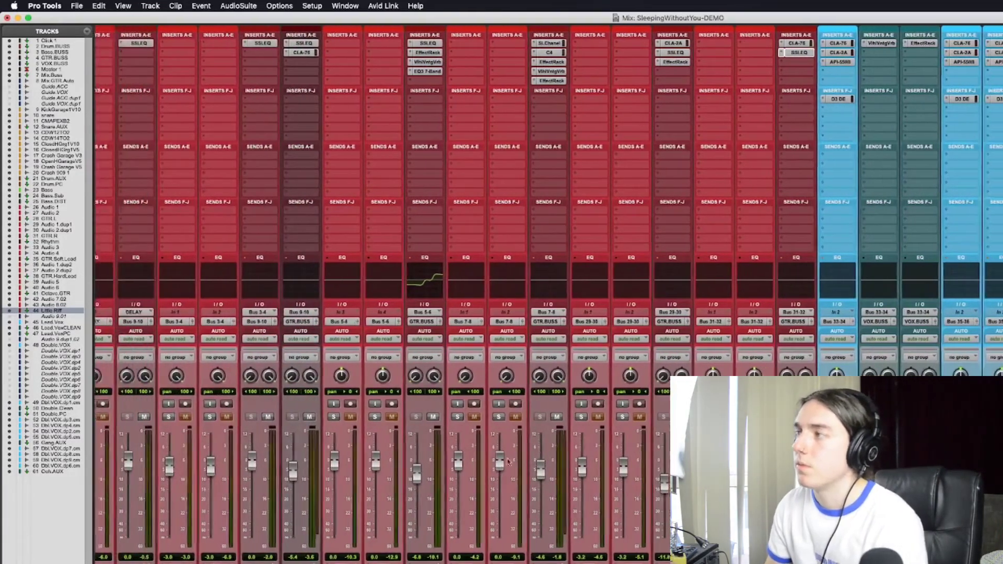
scroll(503, 458, right, 3)
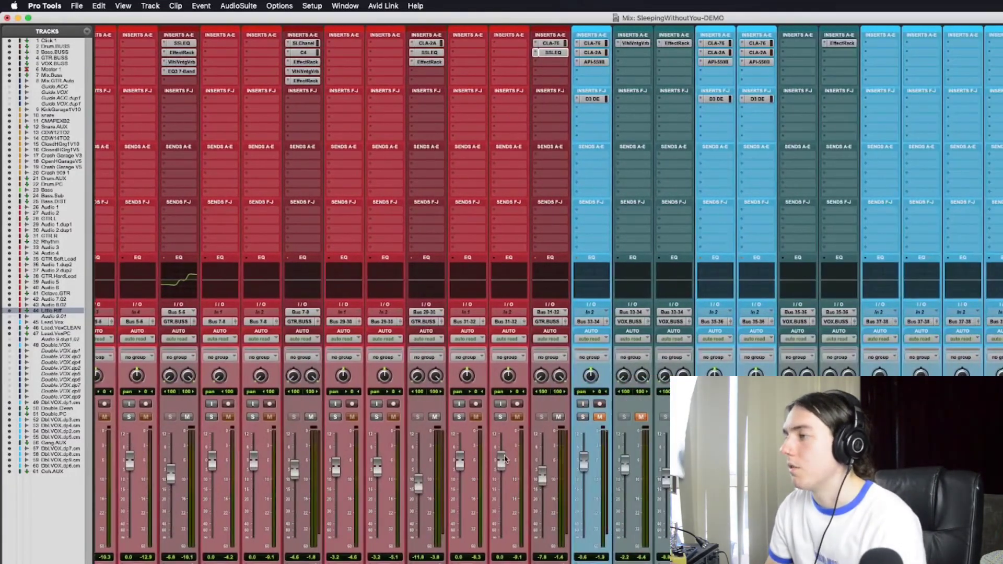
Step: Unmute the lead vocal tracks and review the CLA-76 and CLA-2A compressors on Lead.Vox
click(642, 416)
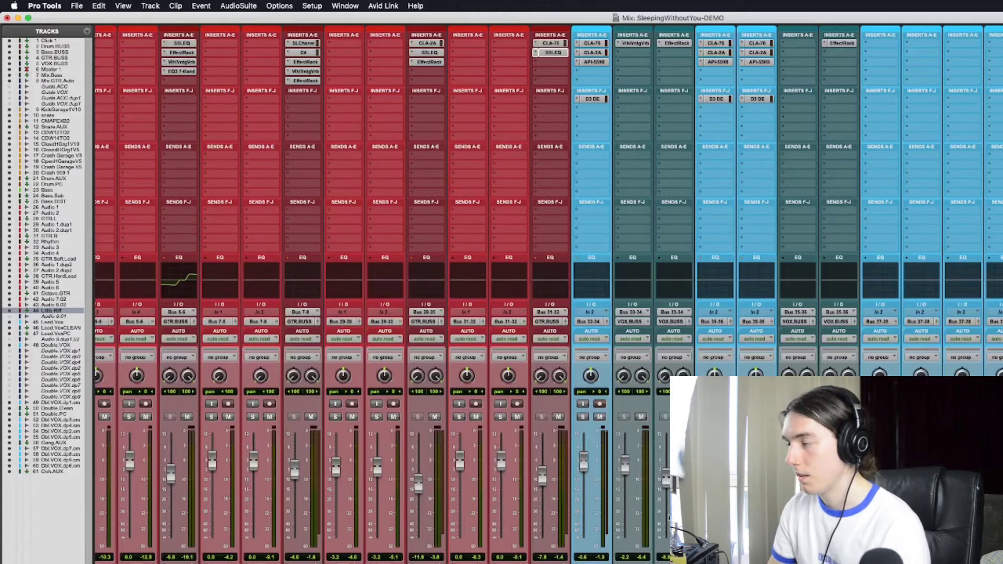
click(593, 43)
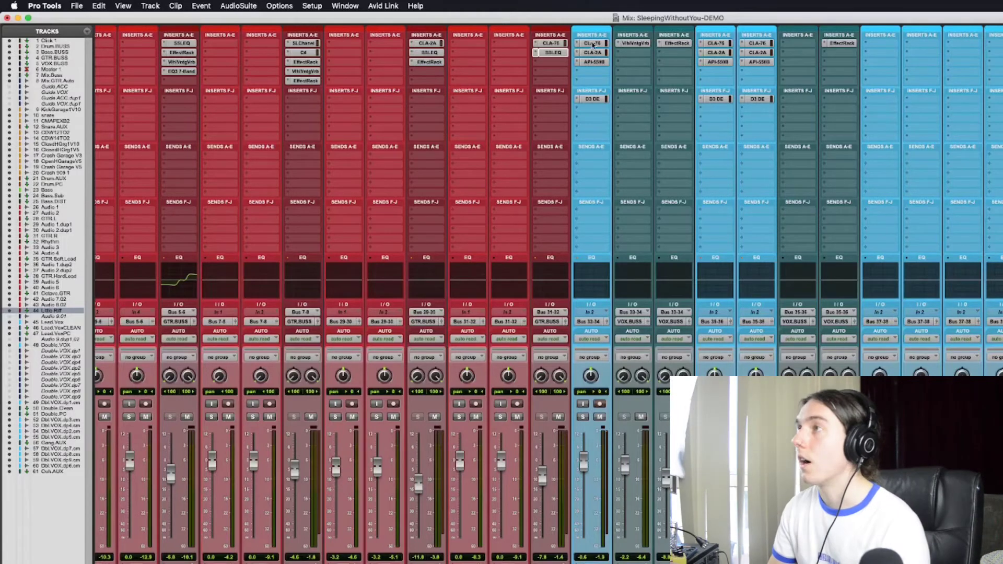
click(593, 53)
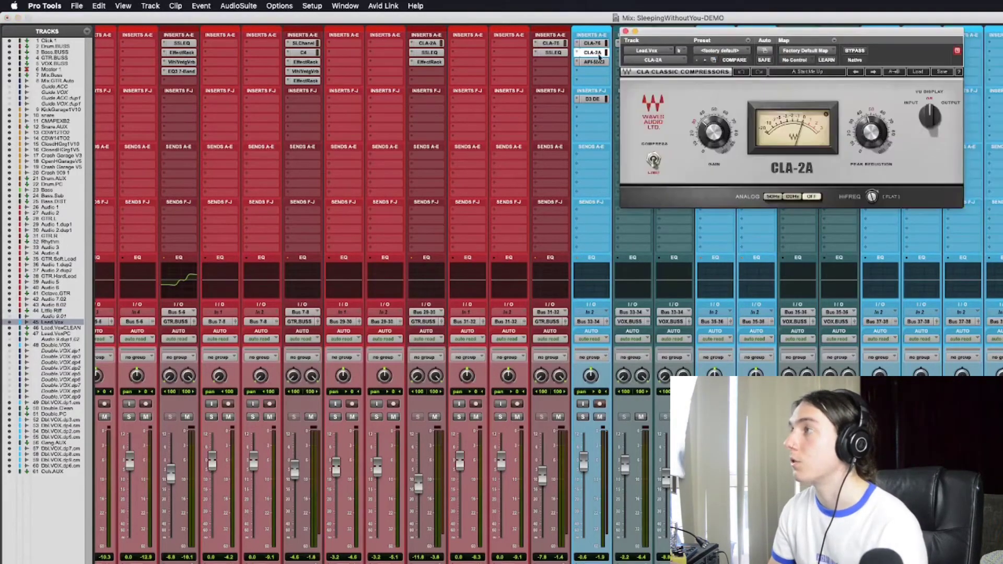
click(625, 32)
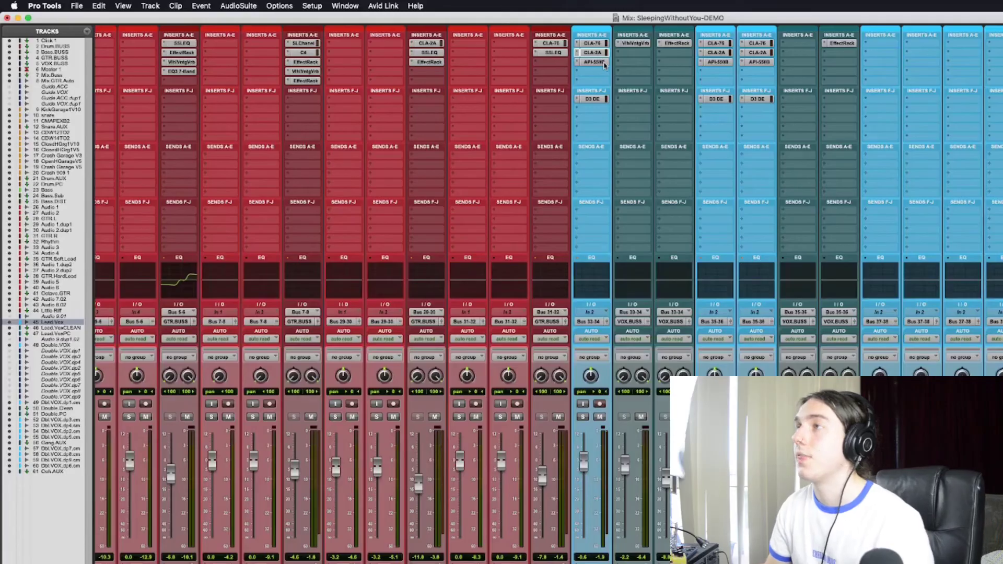
Step: Review the API-550B and De-Esser on Lead.Vox and the EffectRack on Lead.VoxPC, closing each plug-in
click(601, 62)
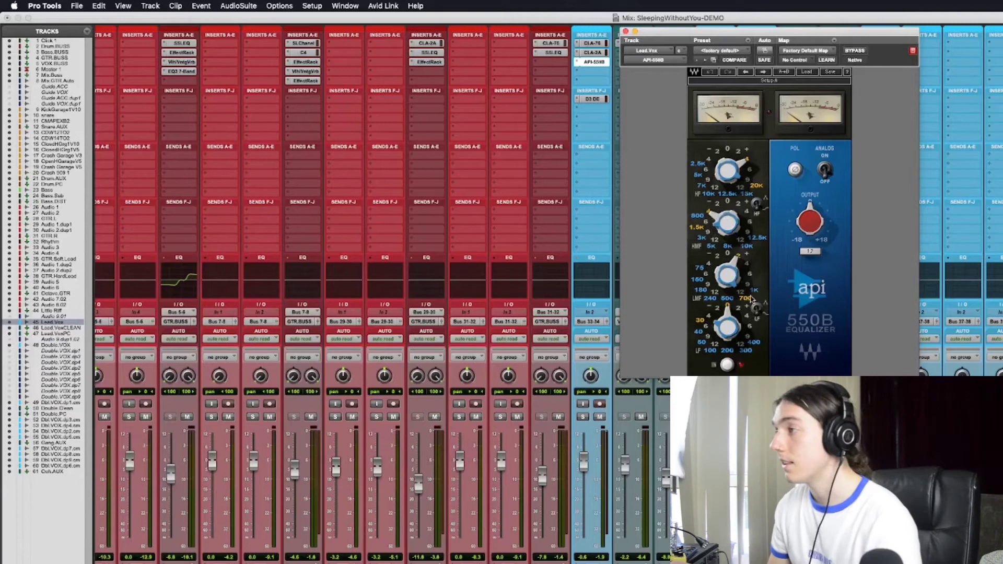
click(626, 32)
click(591, 99)
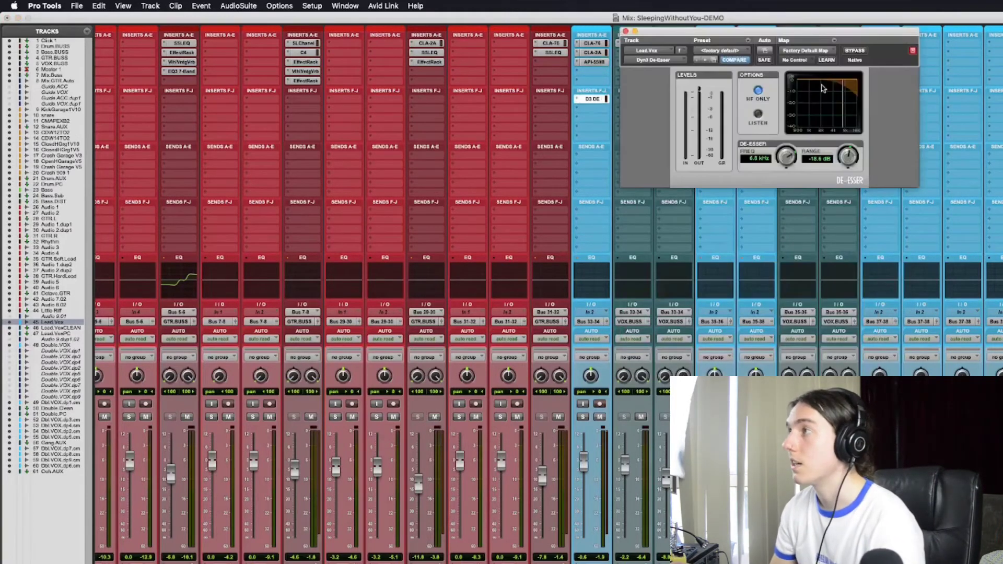
click(626, 33)
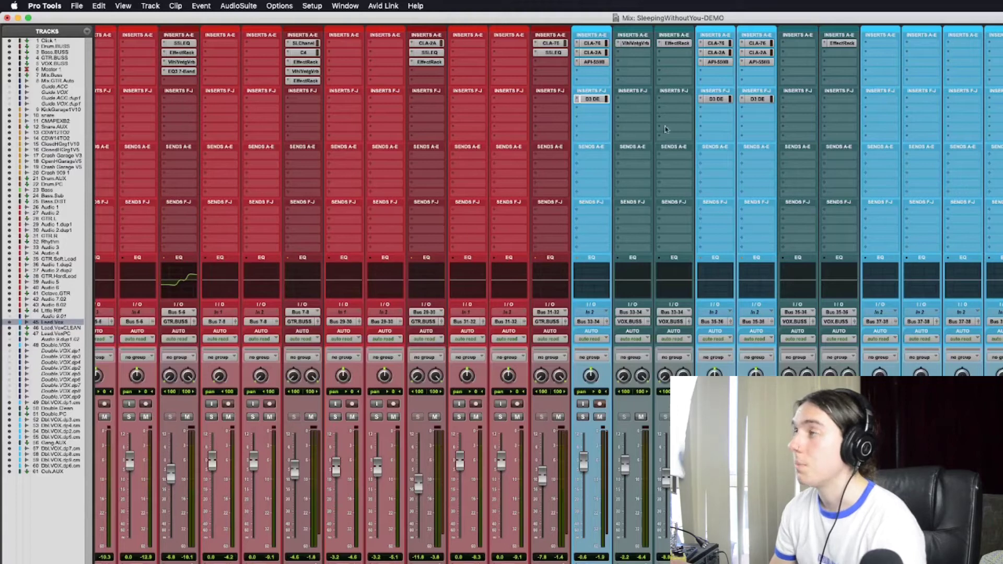
click(674, 44)
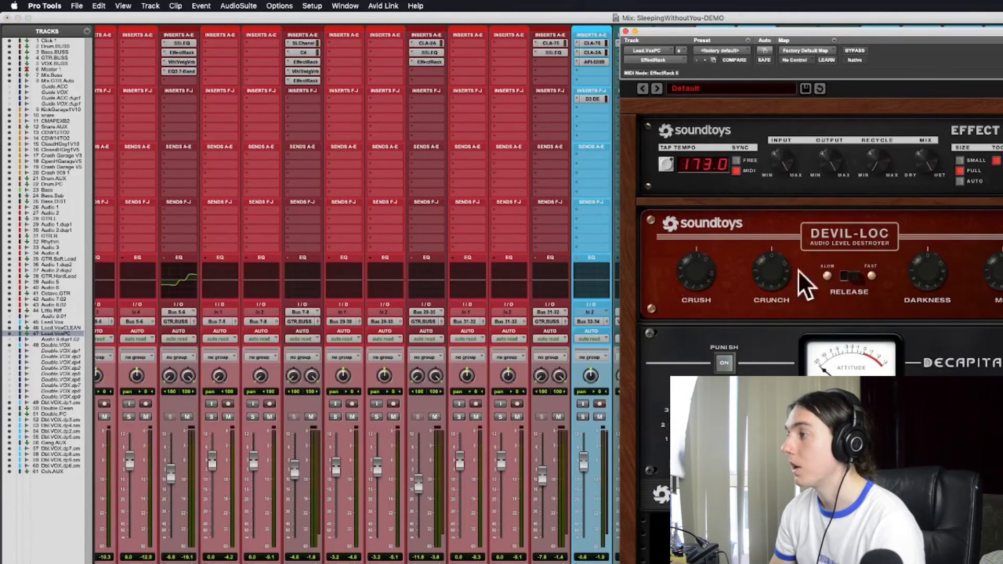
click(625, 31)
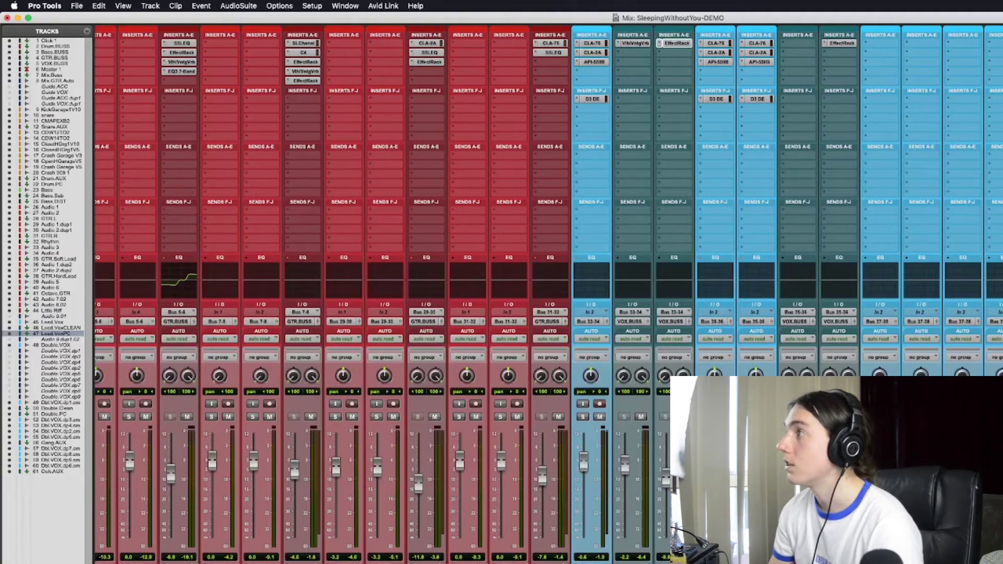
Step: Review the ValhallaVintageVerb and SSLEQ settings on Gang.AUX, and open the ValhallaVintageVerb on Ooh.AUX
click(633, 42)
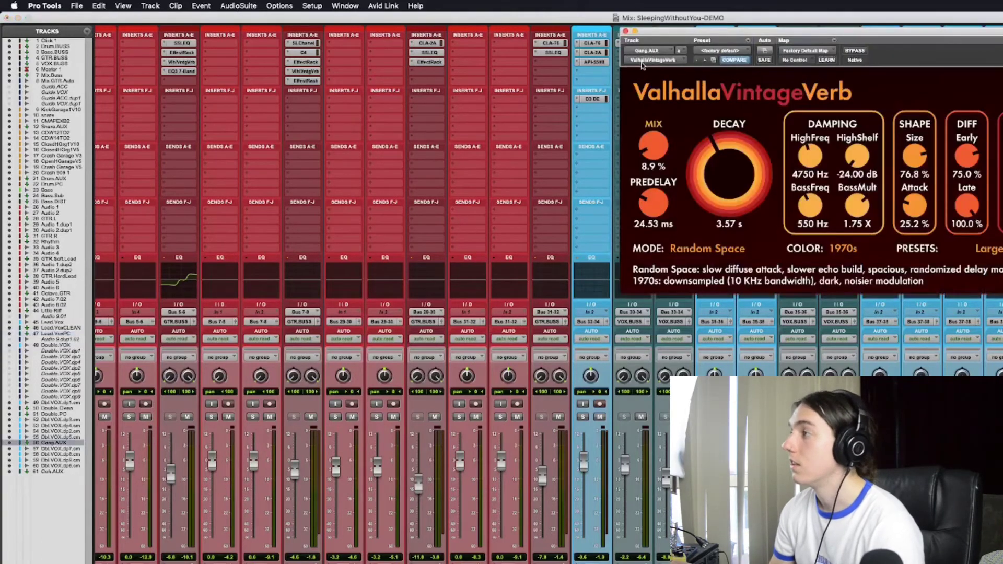
click(626, 32)
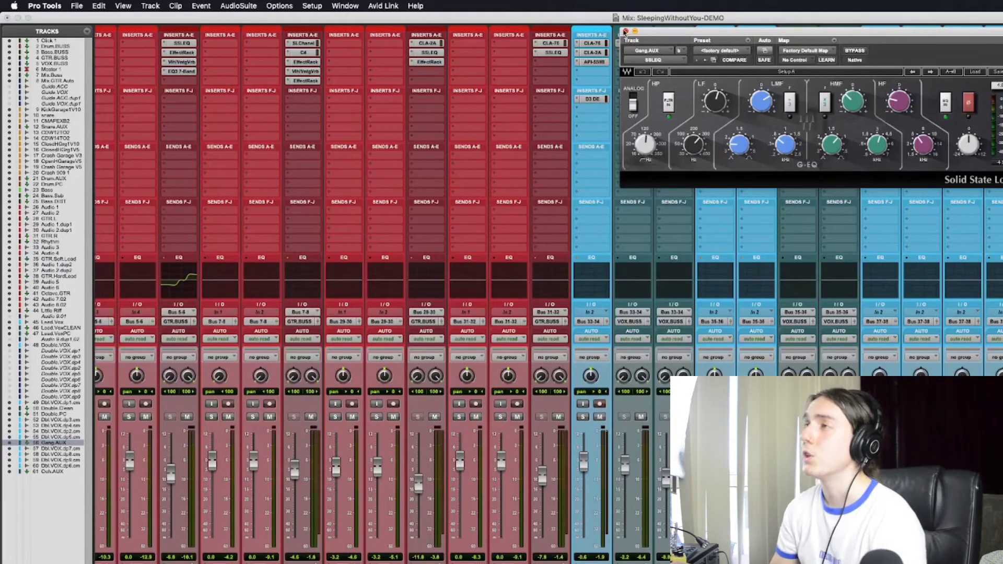
click(626, 32)
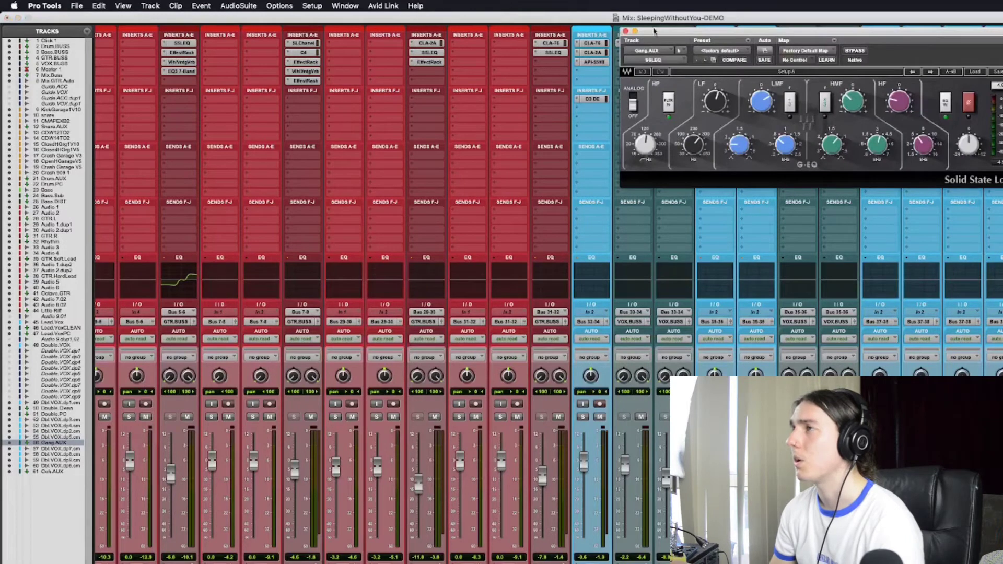
click(625, 32)
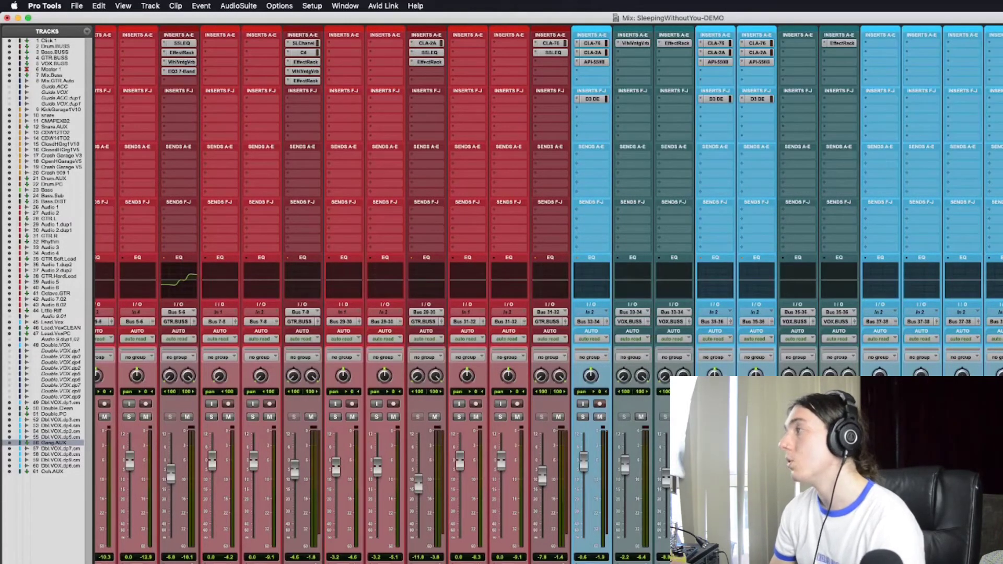
click(52, 471)
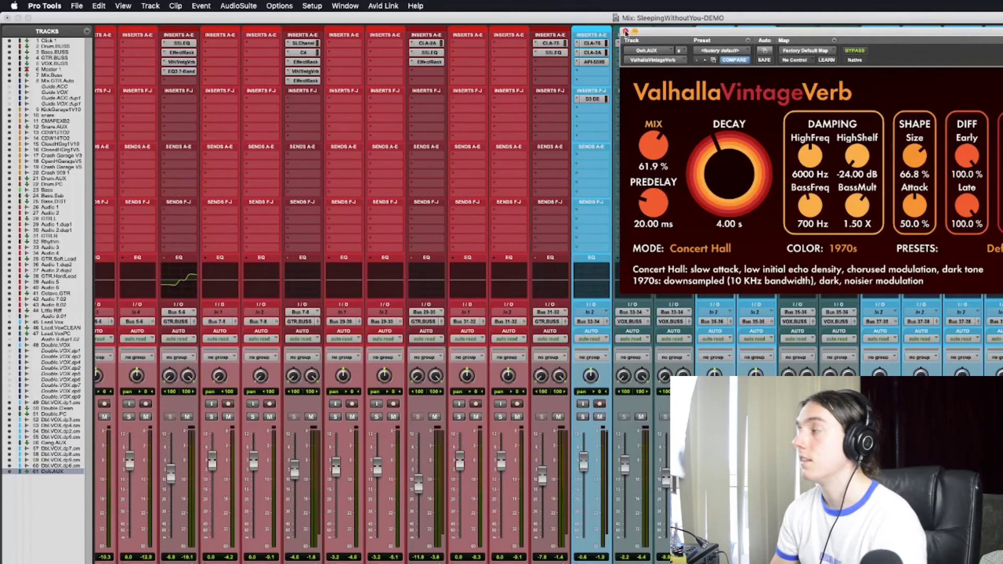
Step: Close the ValhallaVintageVerb on Ooh.AUX and solo the tracks in the Drums mix group
click(625, 32)
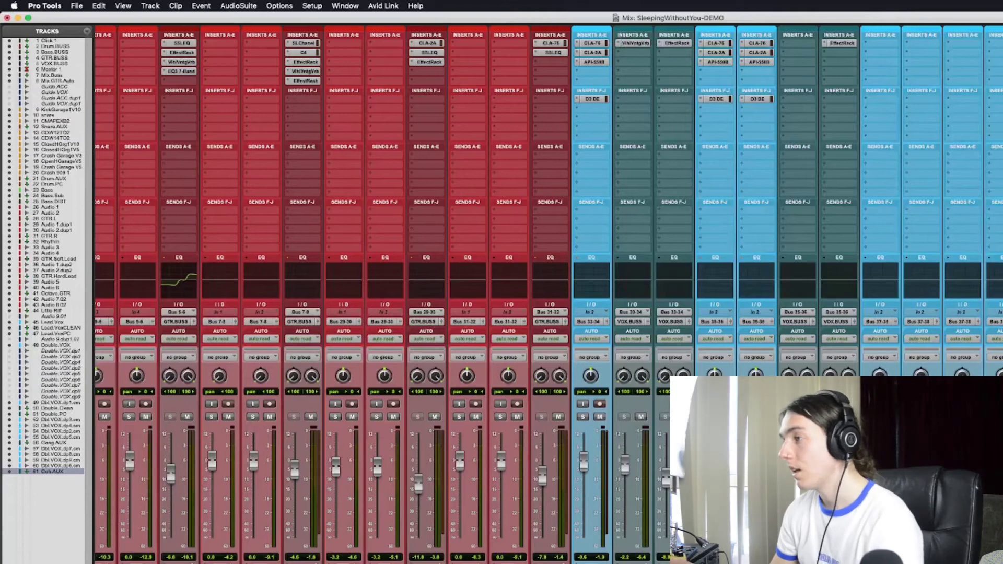
scroll(855, 103, left, 9)
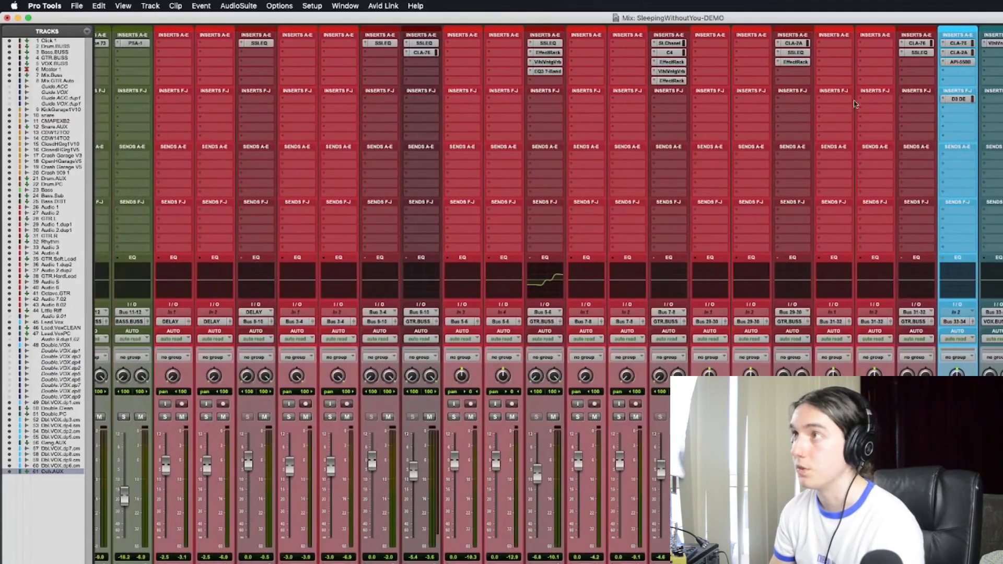
scroll(580, 376, left, 20)
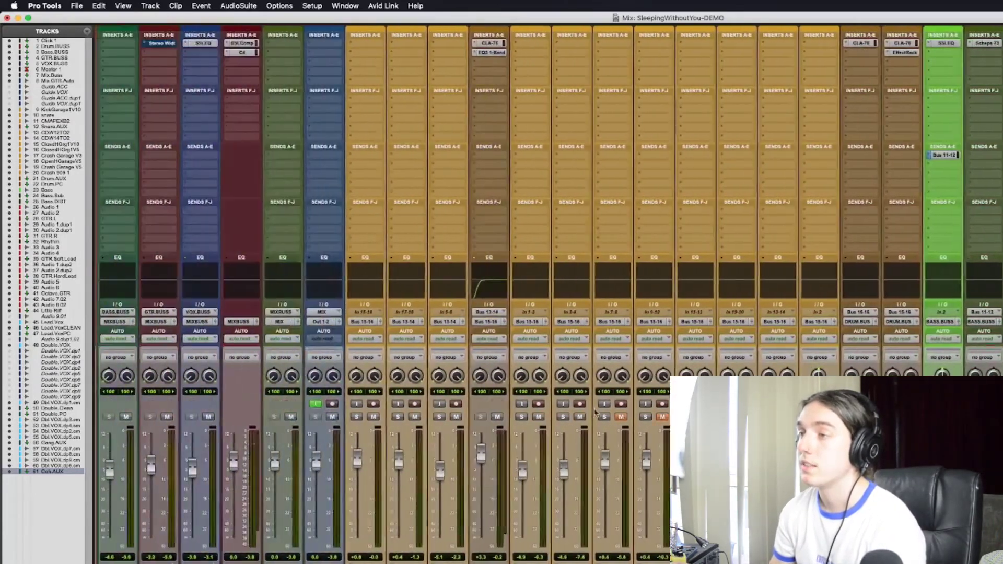
scroll(597, 411, right, 1)
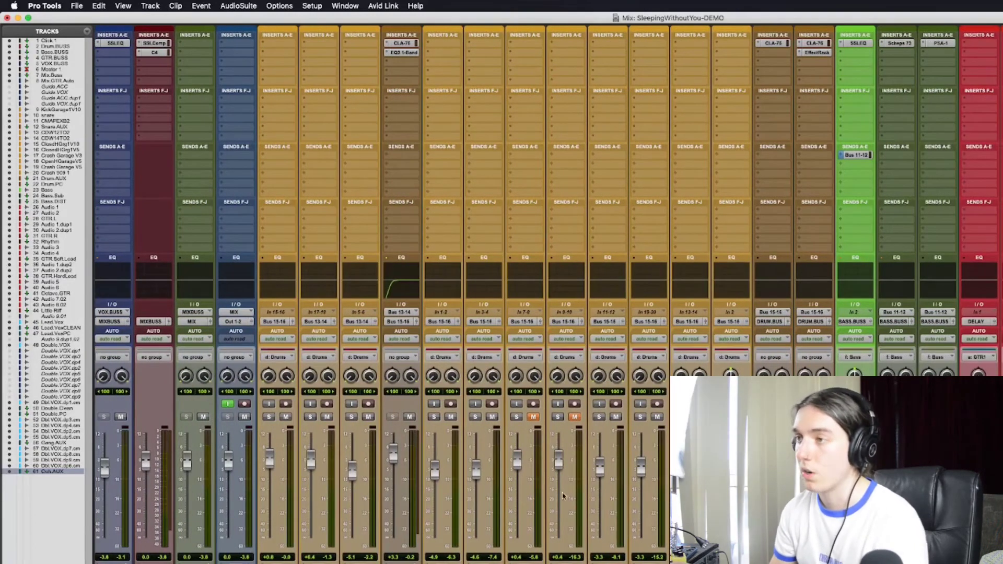
click(434, 416)
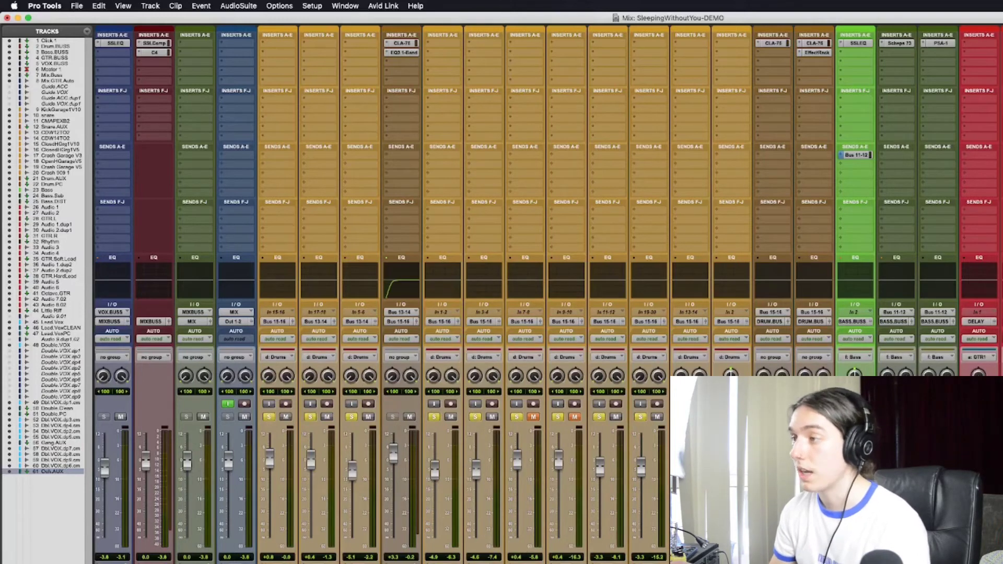
Step: Examine the mix group assignments and solo and mute states across the drum, bass, guitar and vocal tracks
scroll(549, 293, right, 5)
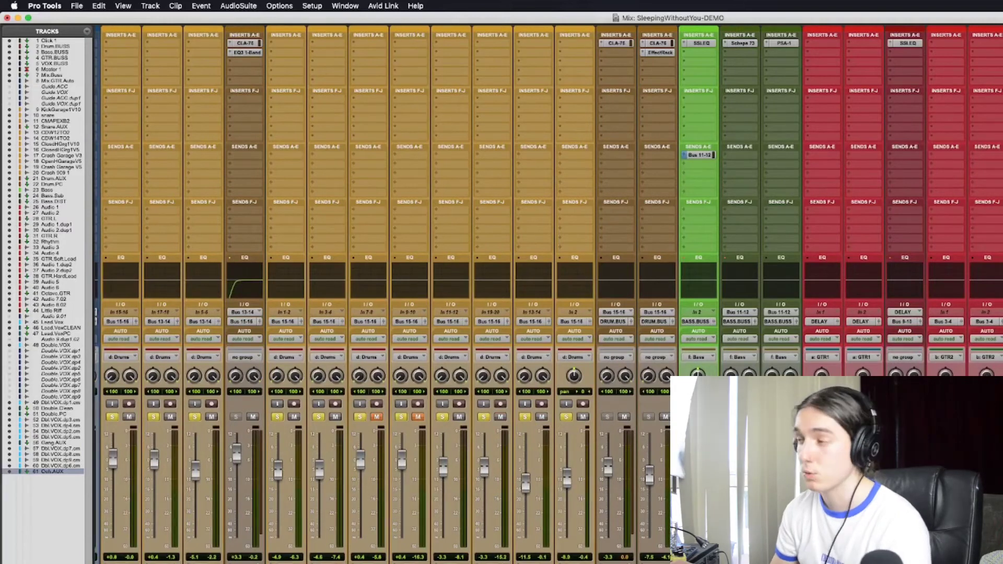
scroll(549, 292, right, 10)
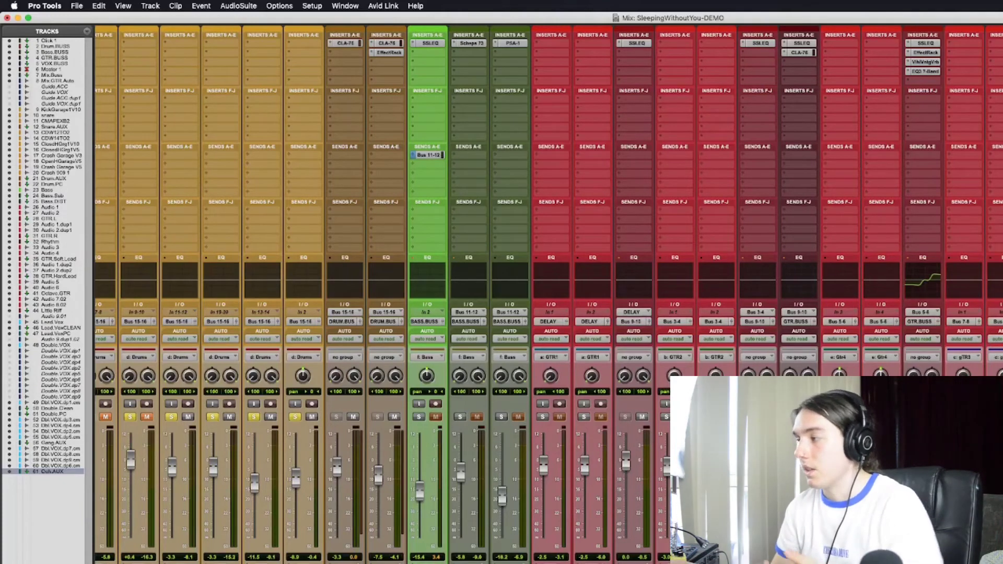
scroll(548, 295, right, 2)
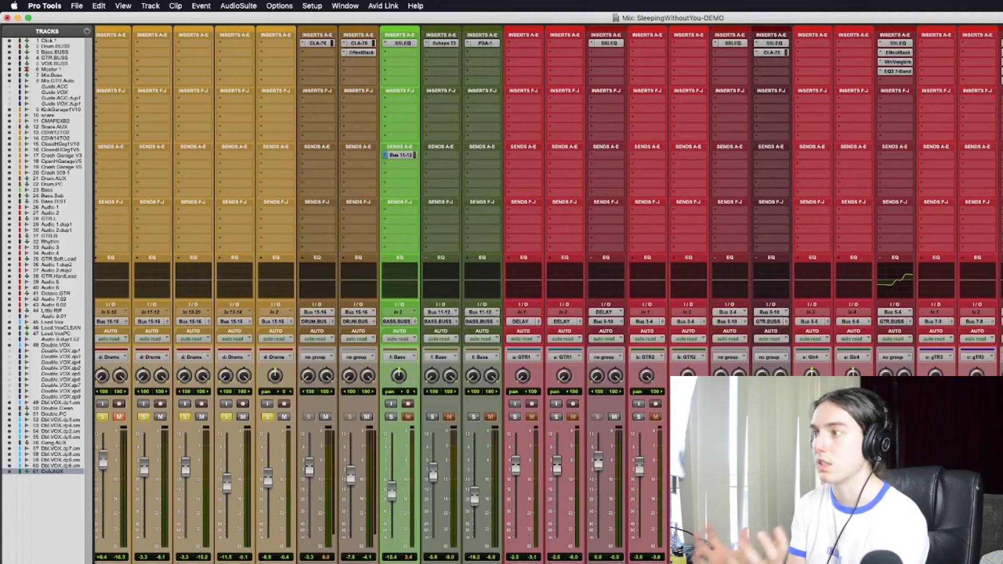
scroll(548, 294, right, 20)
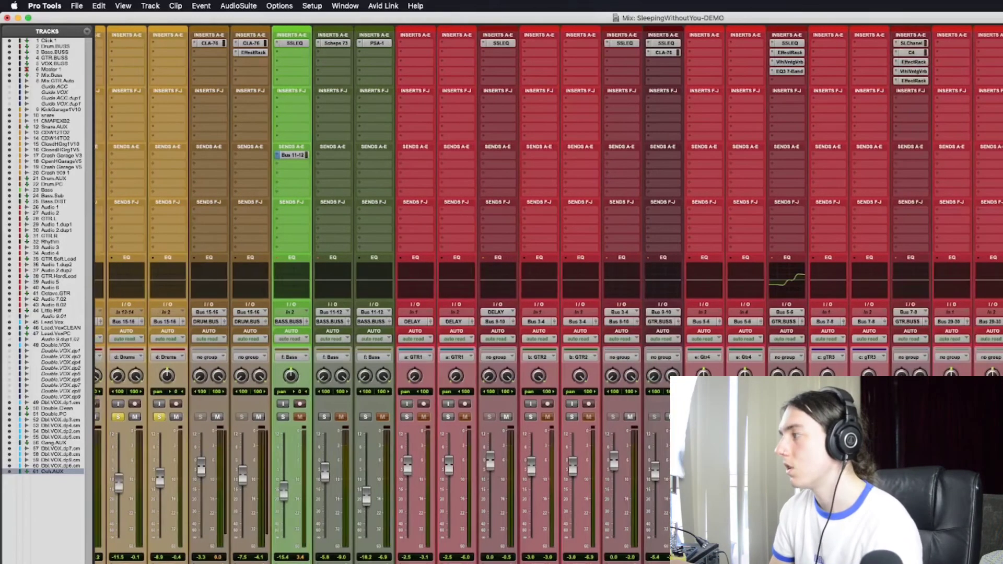
scroll(548, 295, right, 20)
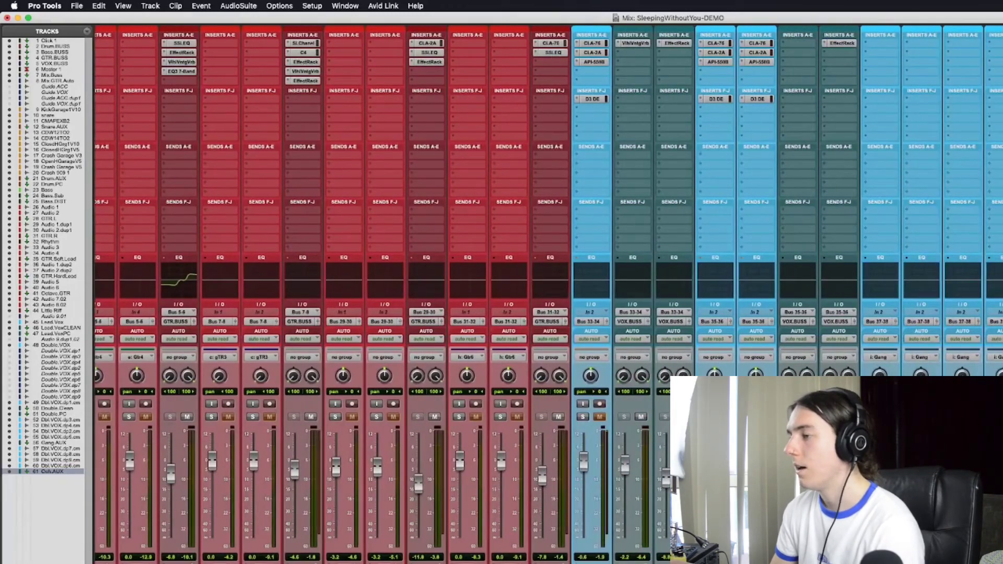
Step: Review the drum, bass, guitar and vocal buss tracks and the bus routing of the channels feeding them
scroll(548, 294, left, 20)
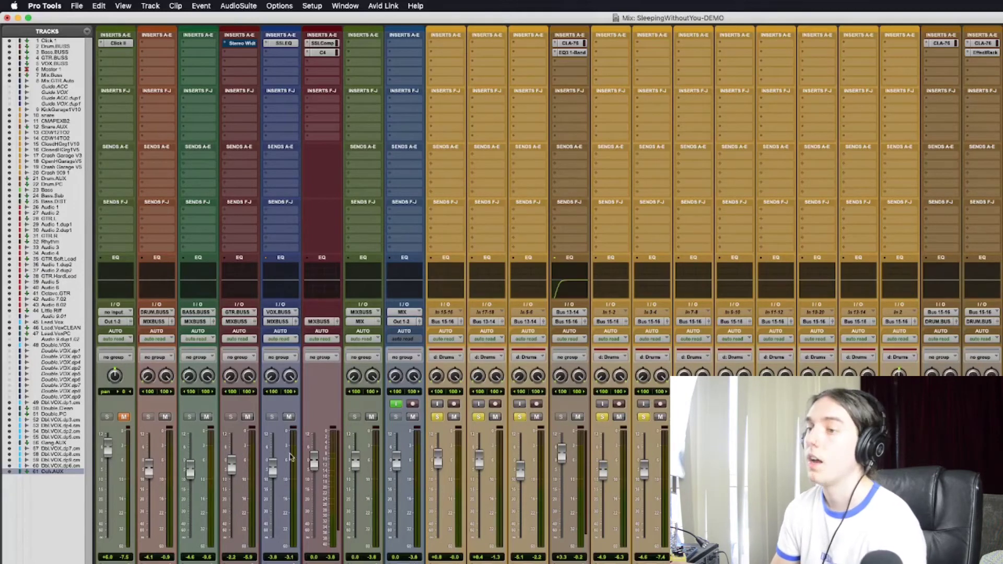
scroll(297, 456, right, 1)
scroll(296, 455, left, 1)
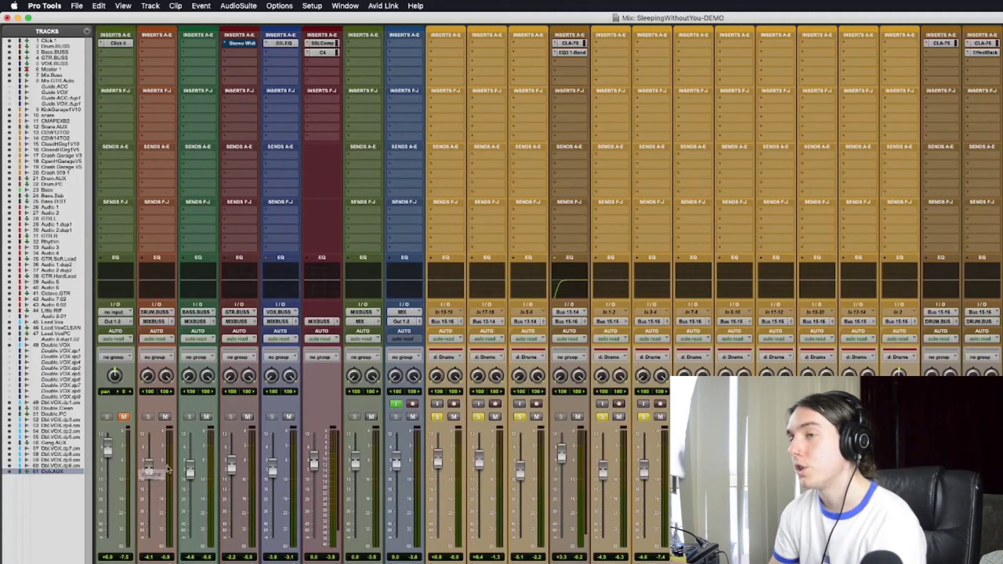
scroll(652, 472, right, 7)
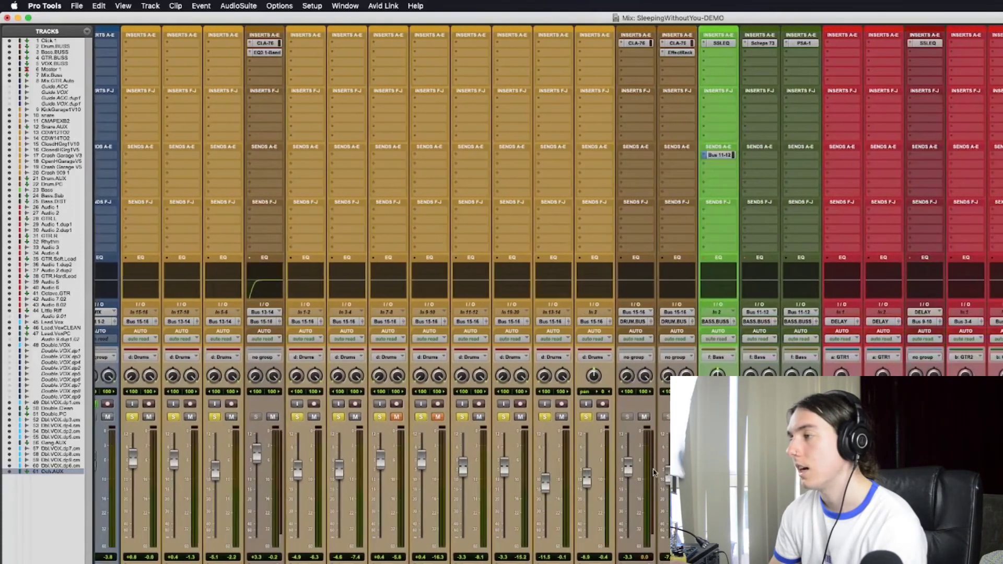
scroll(653, 473, right, 11)
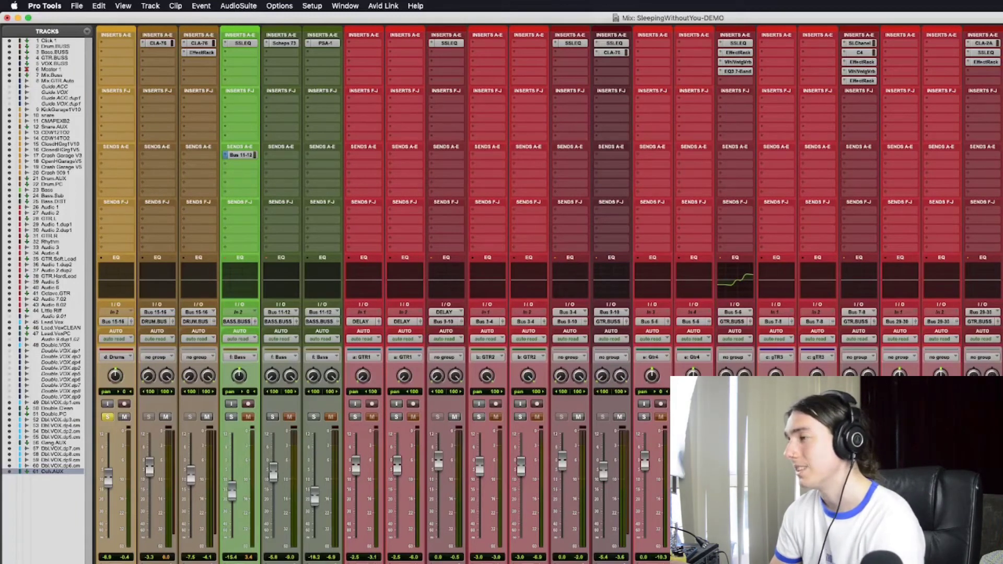
scroll(549, 294, left, 15)
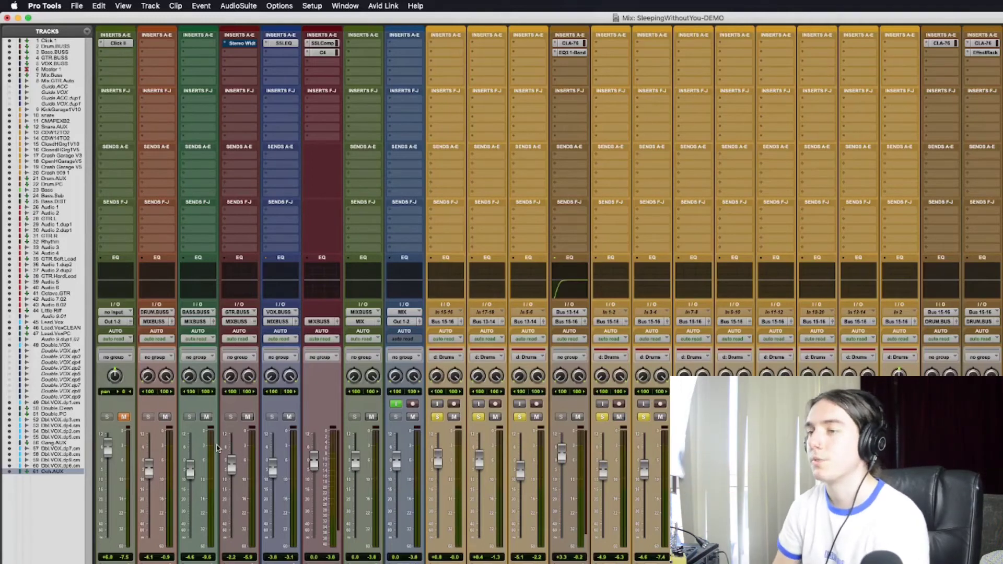
Step: Switch to the Edit window and inspect the printed mix on the Mix.GTR.Auto track from the intro through the outro
key(super+equal)
scroll(389, 340, up, 15)
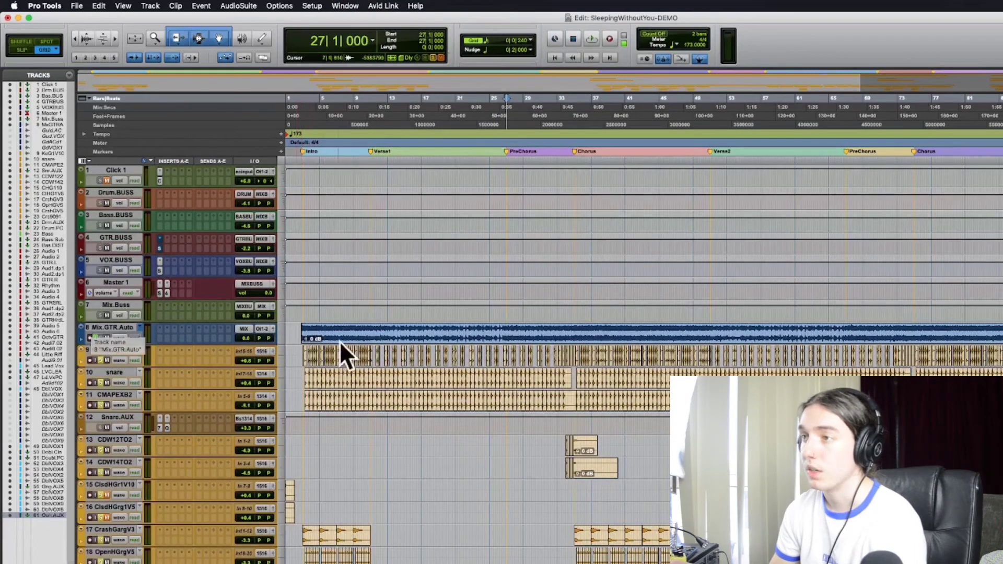
scroll(342, 351, right, 15)
scroll(795, 351, right, 10)
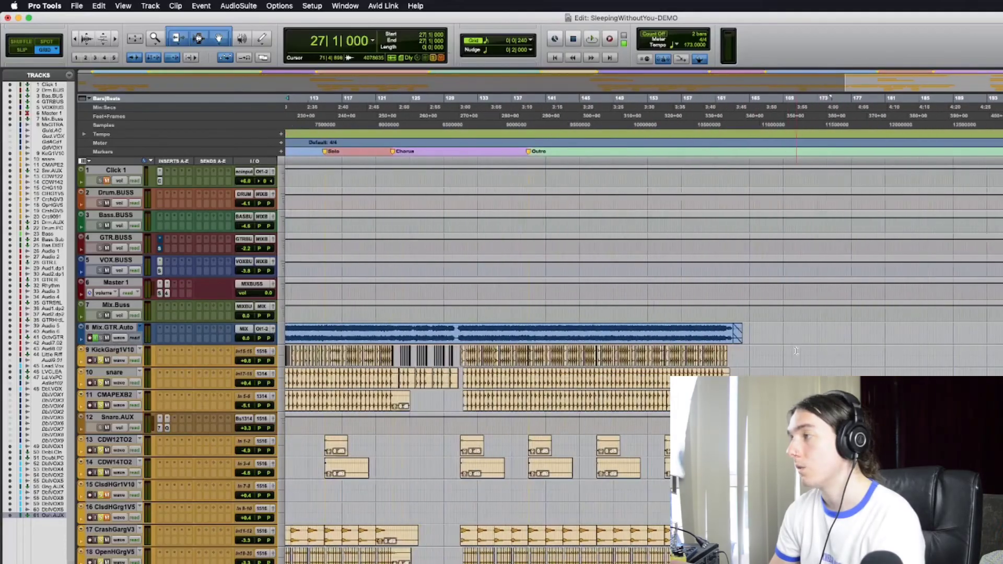
scroll(727, 329, left, 3)
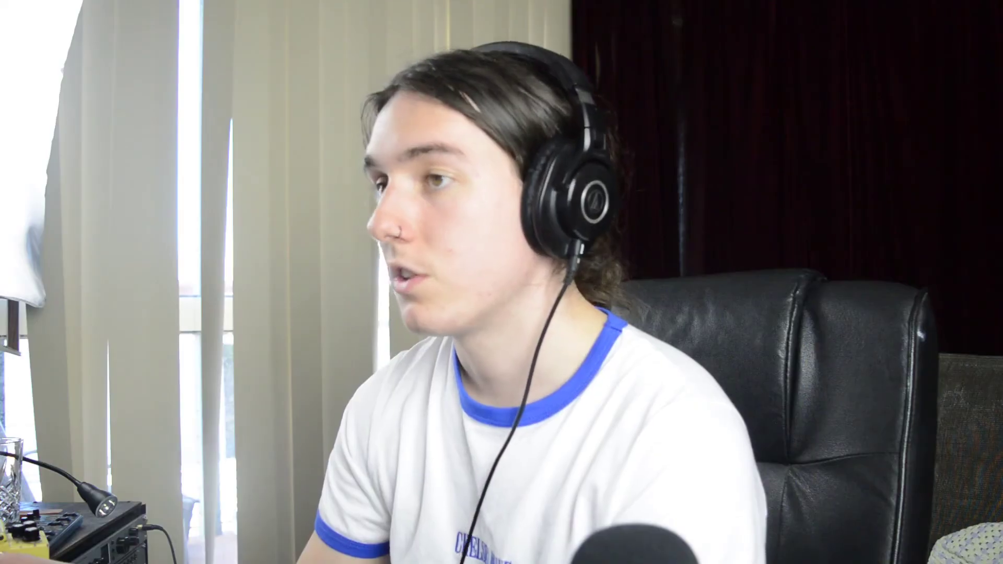